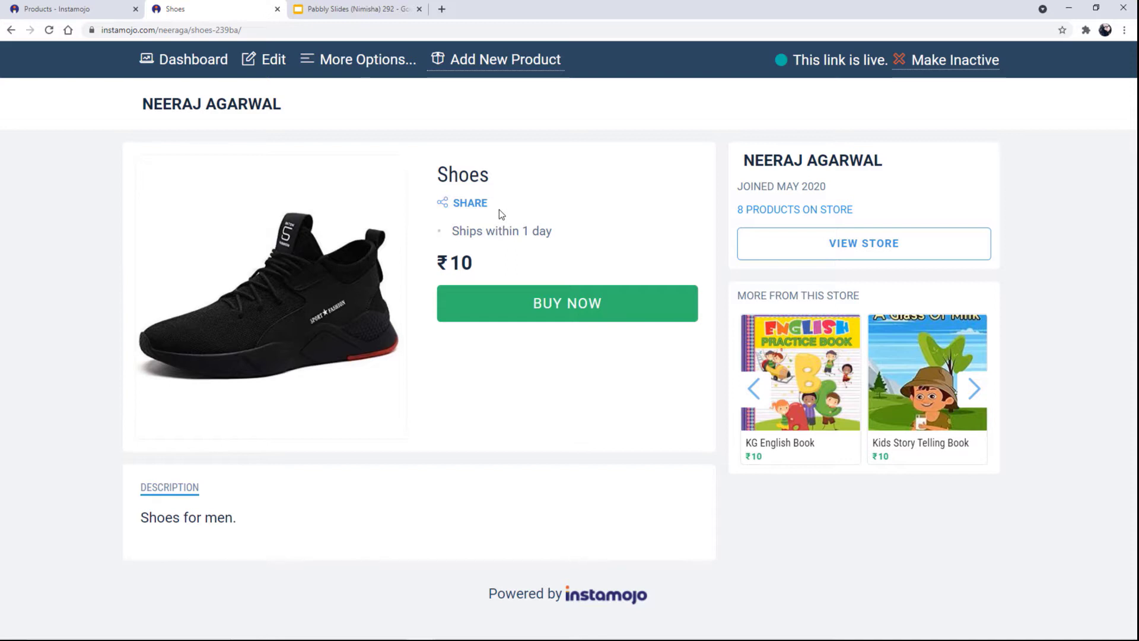
Buy the Shoes and enter the buyer's full name, e-mail and phone number in Your Details.
{"action": "left_click", "coordinate": [596, 319]}
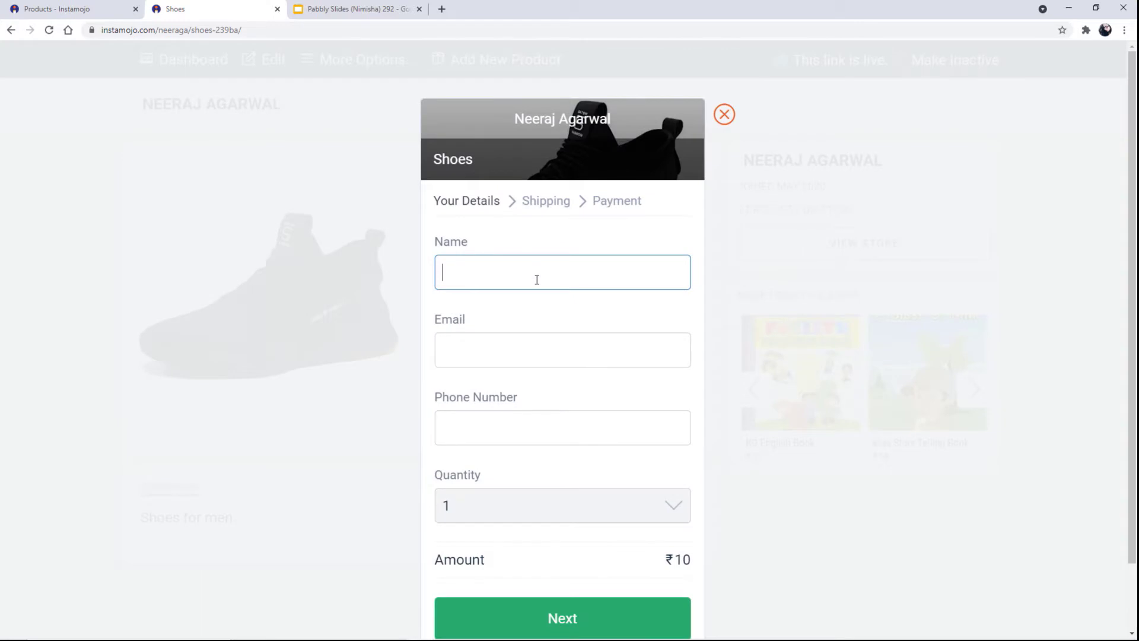
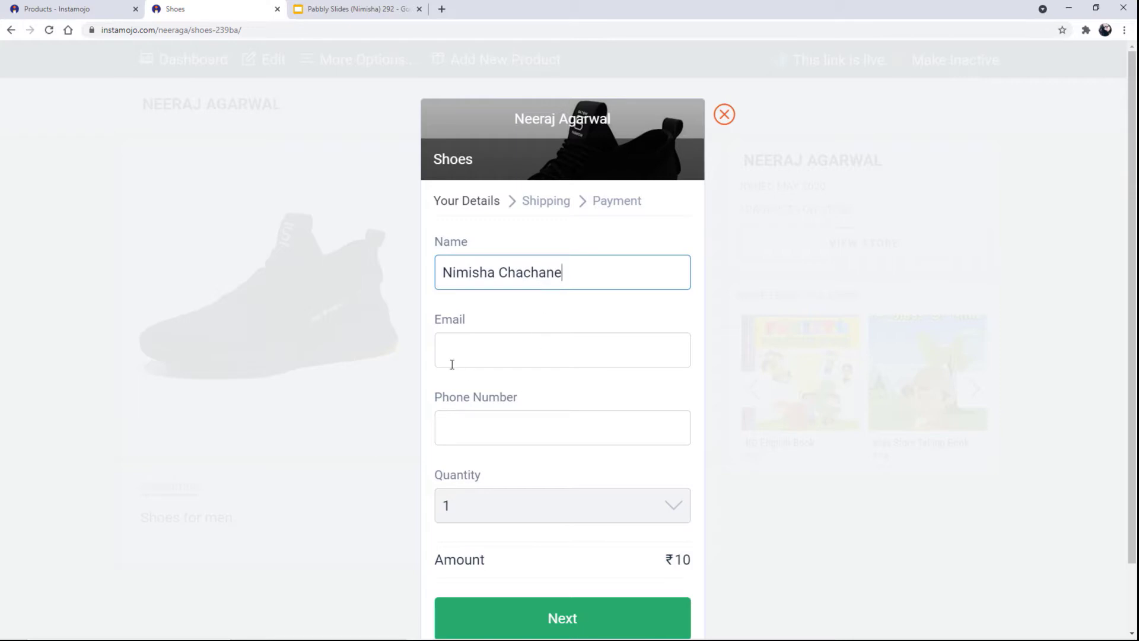
{"action": "left_click", "coordinate": [508, 350]}
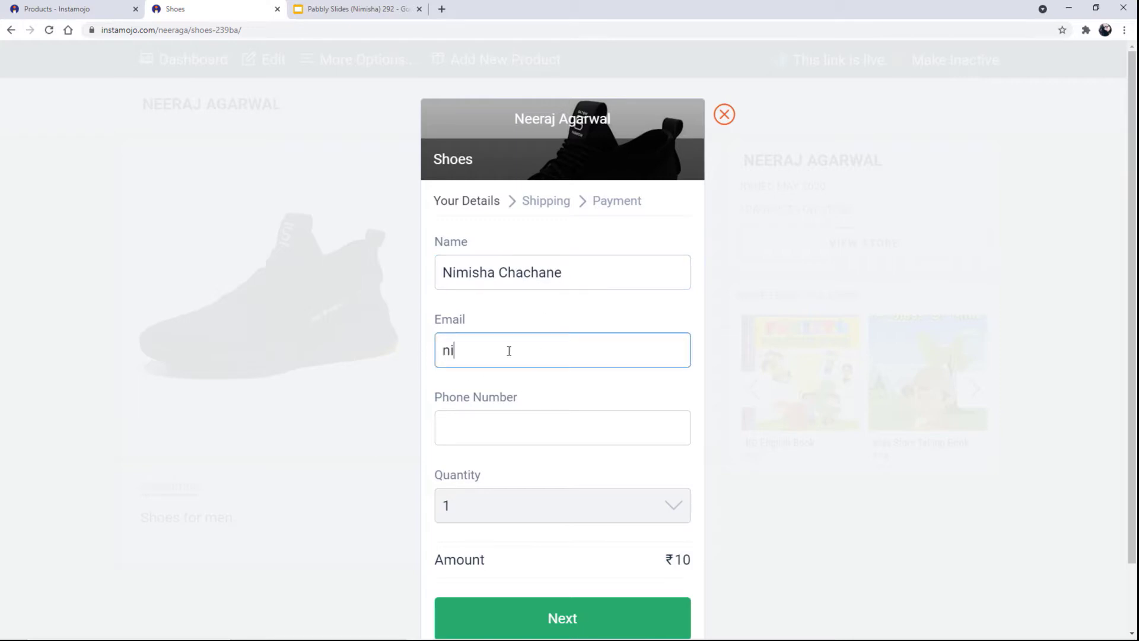
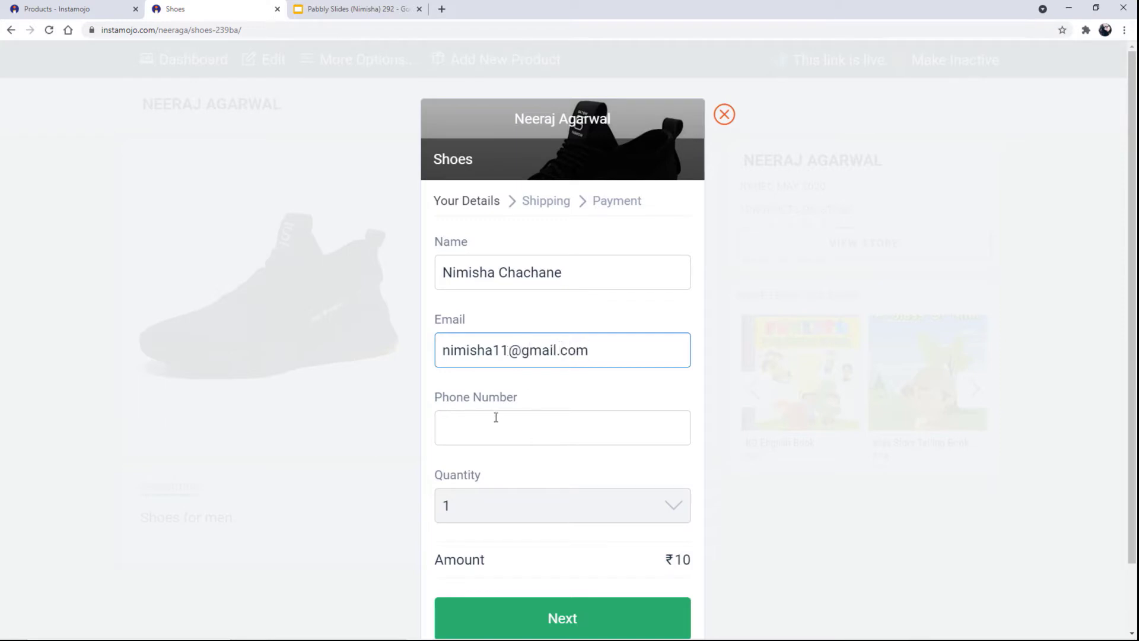
{"action": "left_click", "coordinate": [498, 426]}
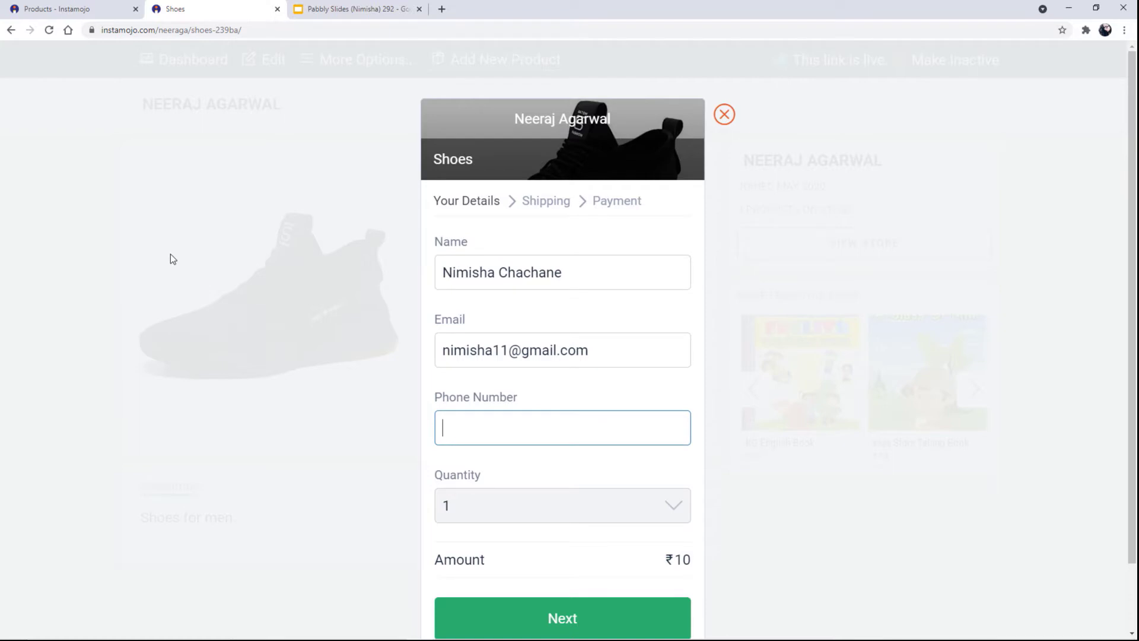
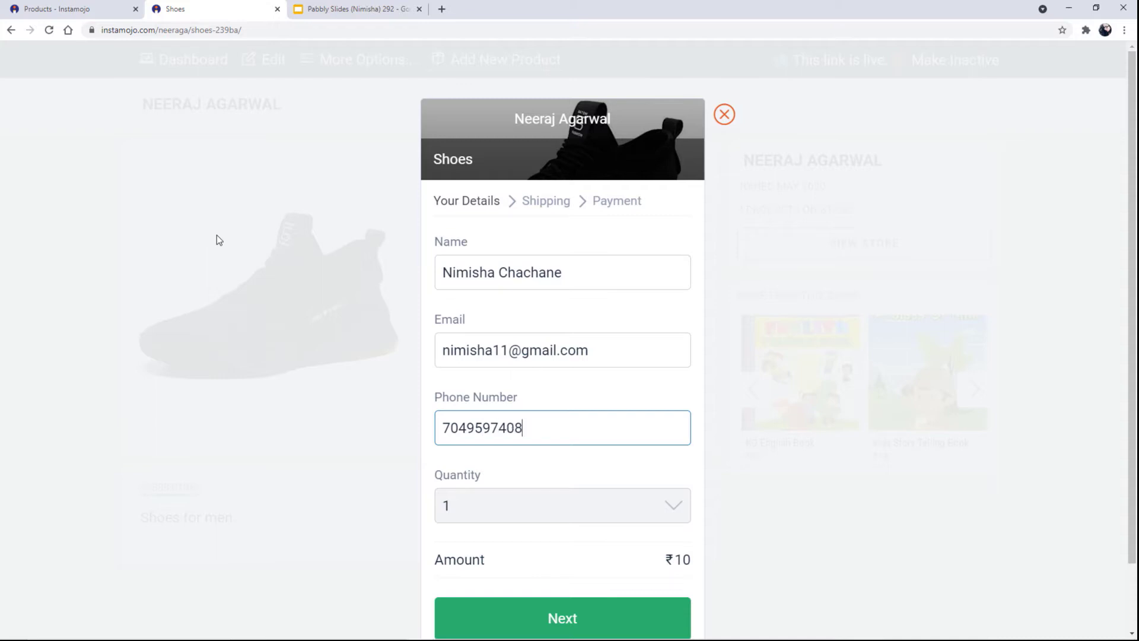
{"action": "scroll", "coordinate": [488, 515], "scroll_direction": "down", "scroll_amount": 1}
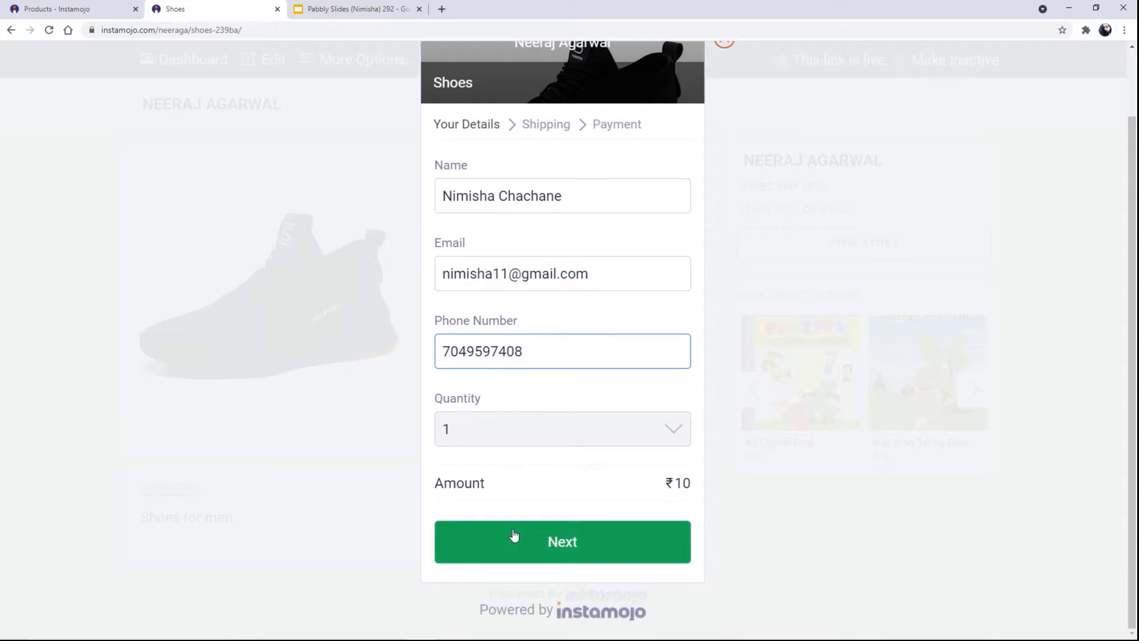
{"action": "left_click", "coordinate": [516, 539]}
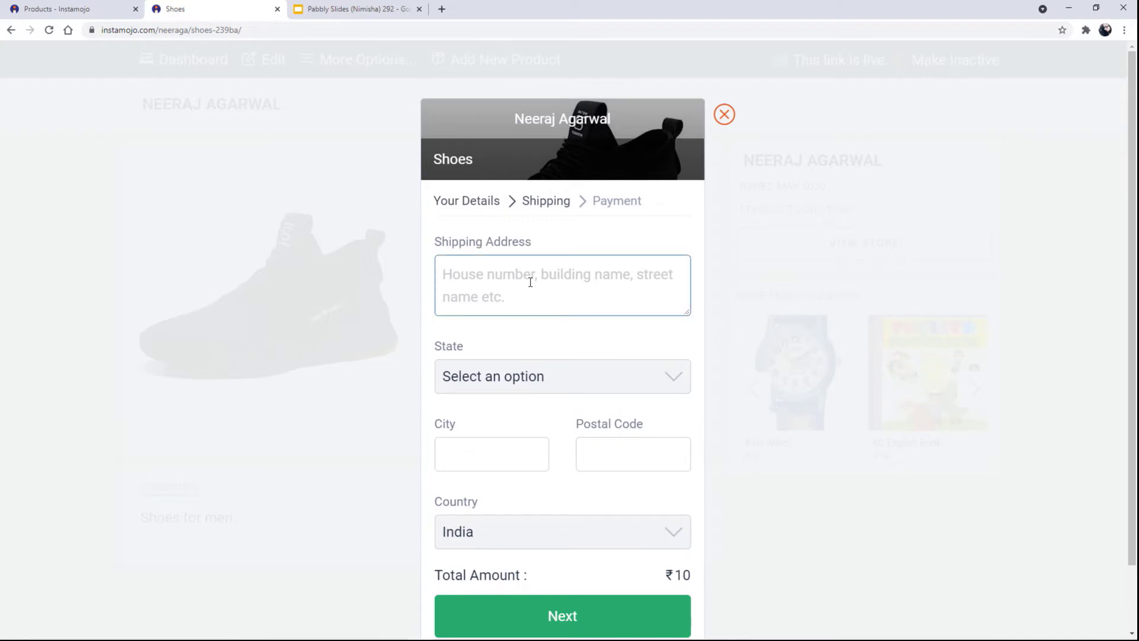
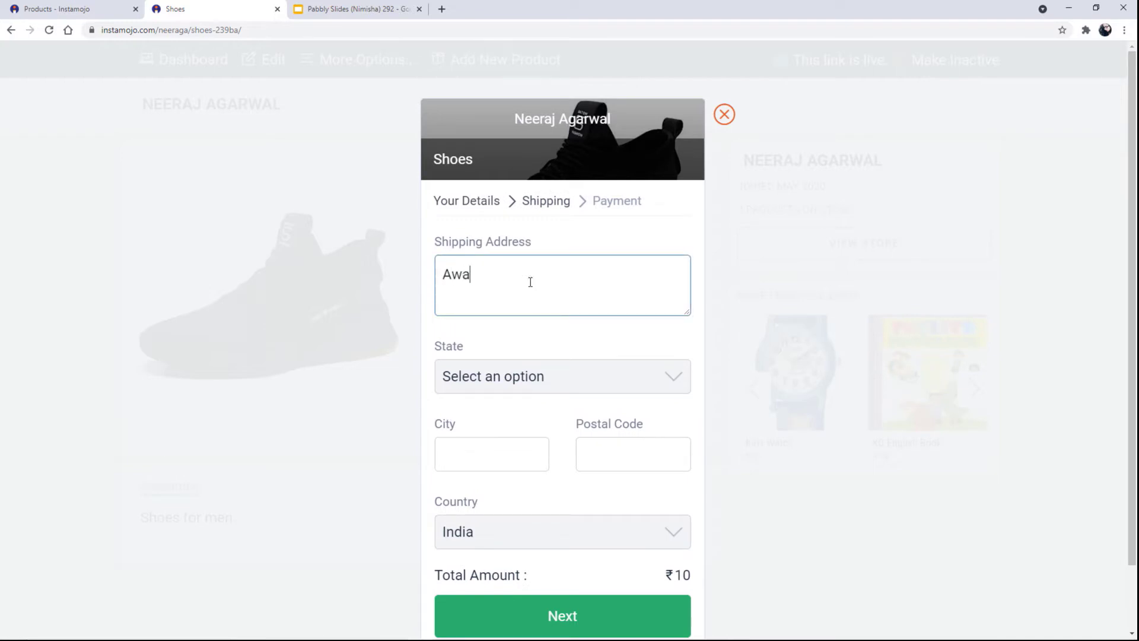
Enter the buyer's street address, pick the delivery state, and fill in city and postal code.
{"action": "left_click", "coordinate": [524, 379]}
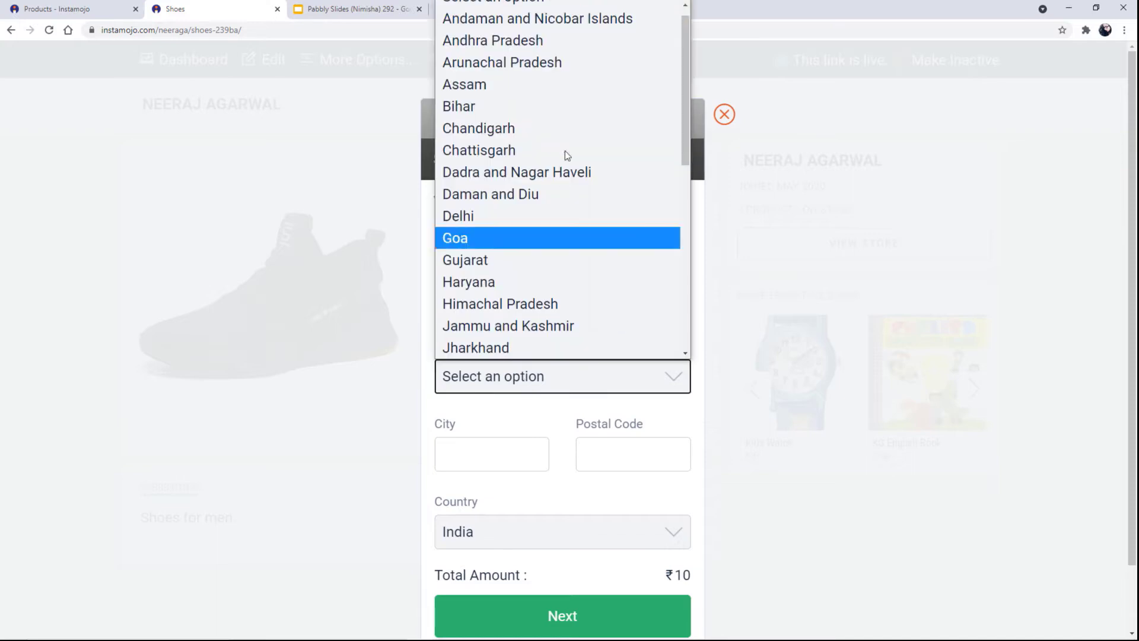
{"action": "scroll", "coordinate": [637, 54], "scroll_direction": "up", "scroll_amount": 1}
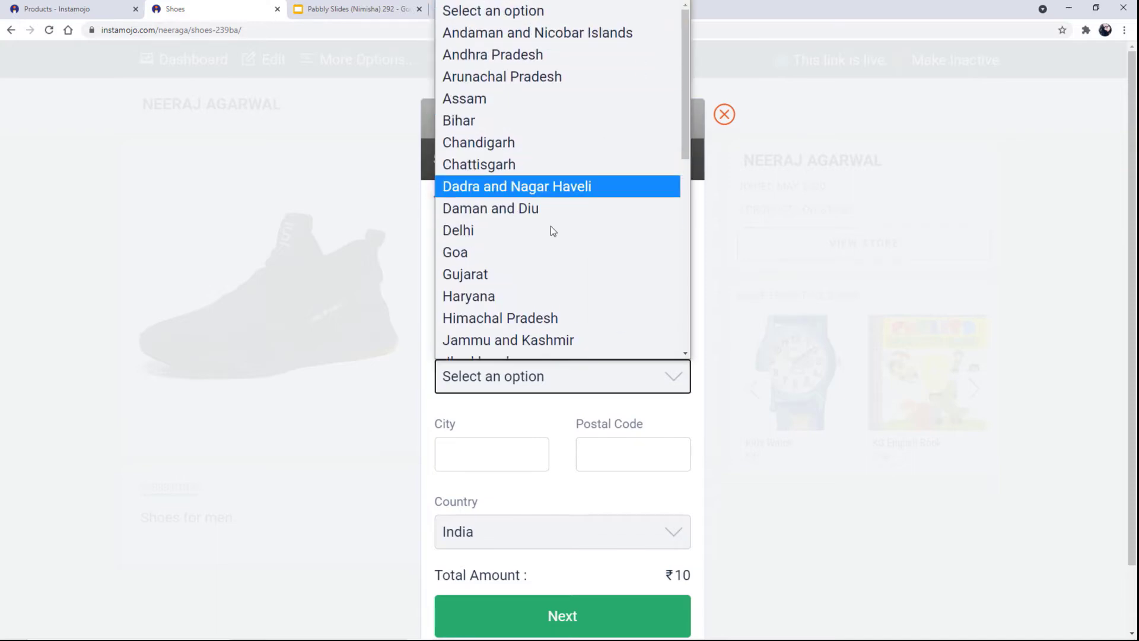
{"action": "scroll", "coordinate": [549, 267], "scroll_direction": "down", "scroll_amount": 4}
{"action": "left_click", "coordinate": [557, 213]}
{"action": "left_click", "coordinate": [493, 459]}
{"action": "type", "text": "Bhopal"}
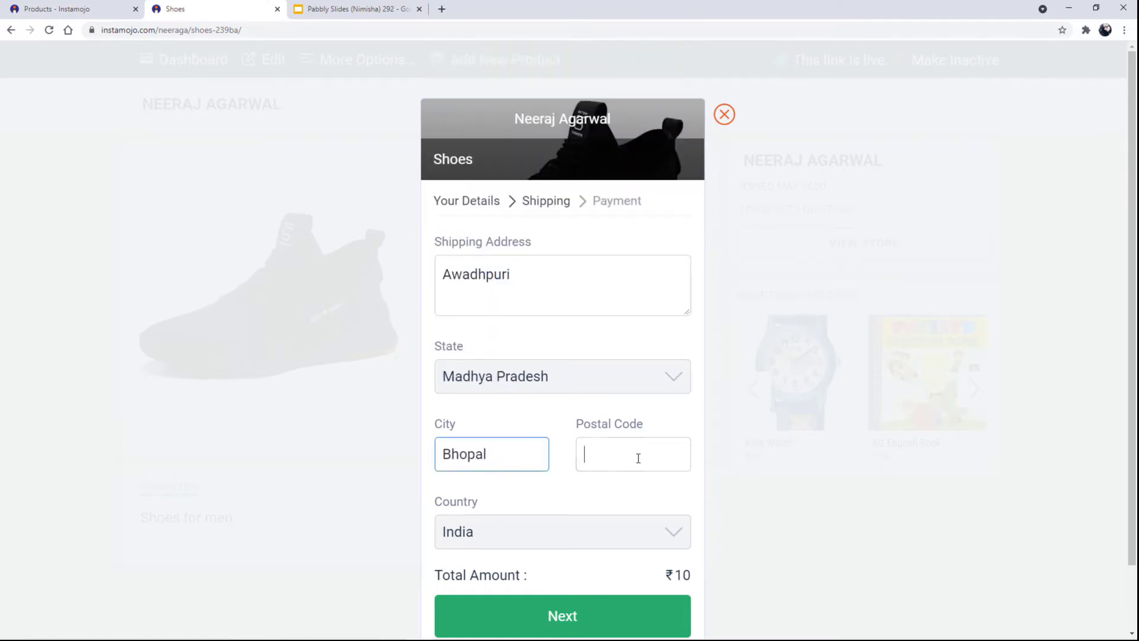
{"action": "left_click", "coordinate": [601, 462]}
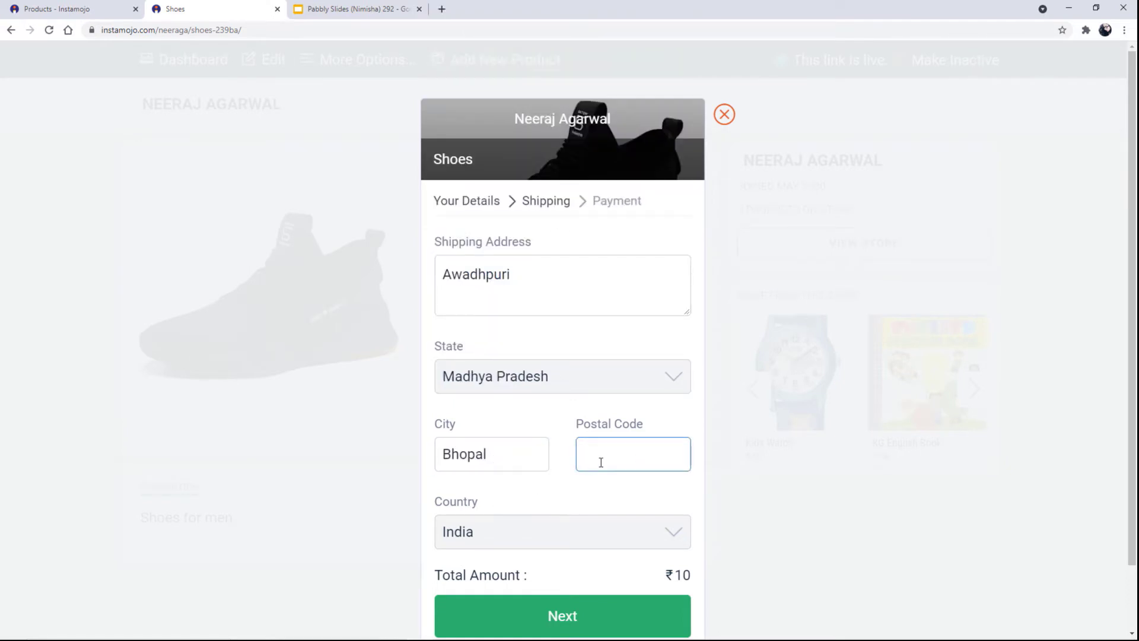
{"action": "type", "text": "462022"}
{"action": "scroll", "coordinate": [611, 539], "scroll_direction": "down", "scroll_amount": 1}
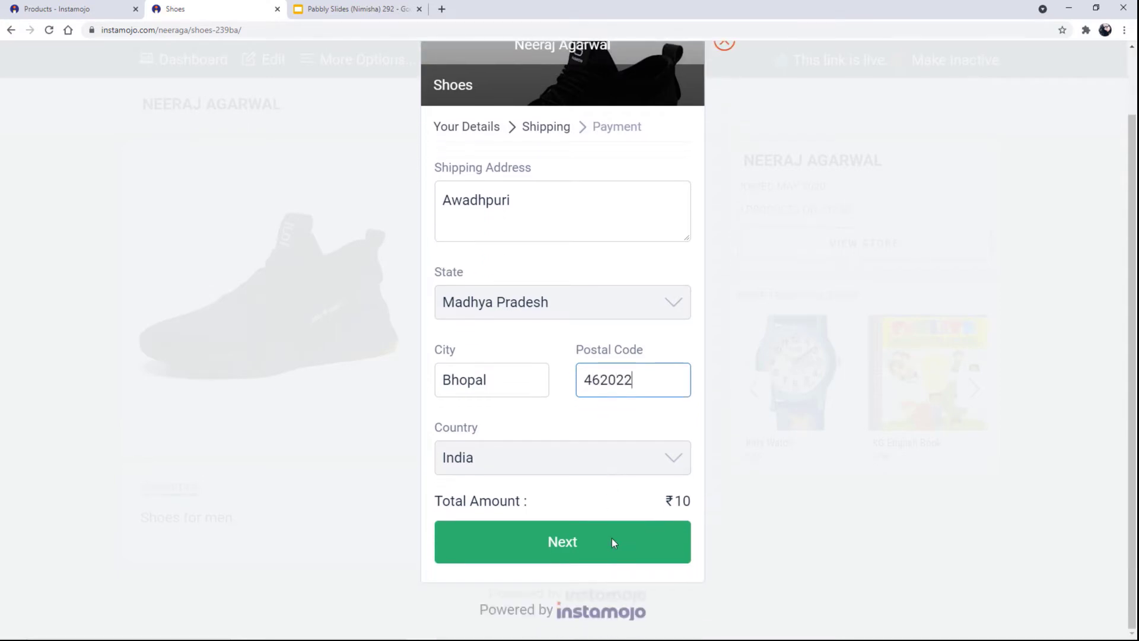
Proceed past shipping and pay ₹13.90 for the Shoes order.
{"action": "left_click", "coordinate": [590, 554]}
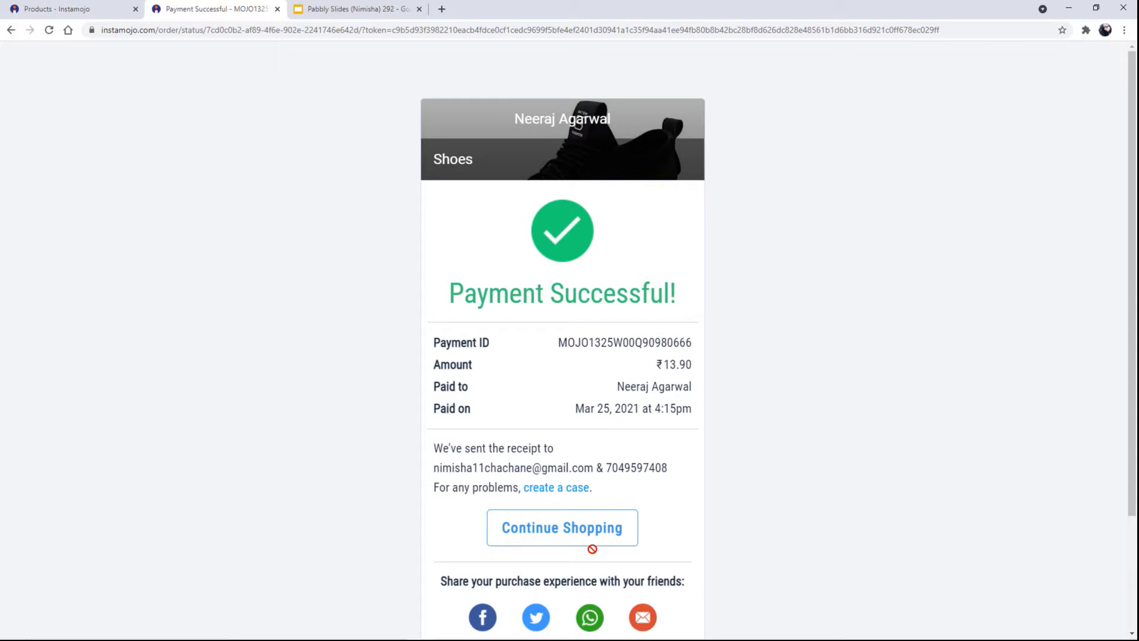
Close the slides tab and load pabbly.com in a new browser tab.
{"action": "left_click", "coordinate": [419, 9]}
{"action": "left_click", "coordinate": [299, 9]}
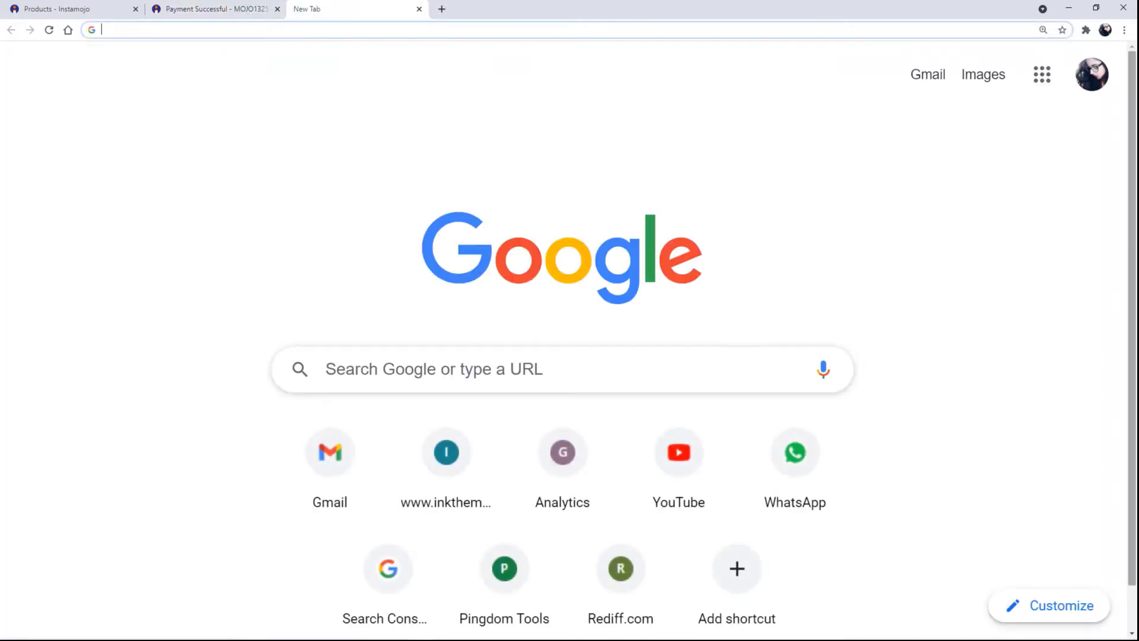
{"action": "type", "text": "pabbly.com"}
{"action": "key", "text": "Return"}
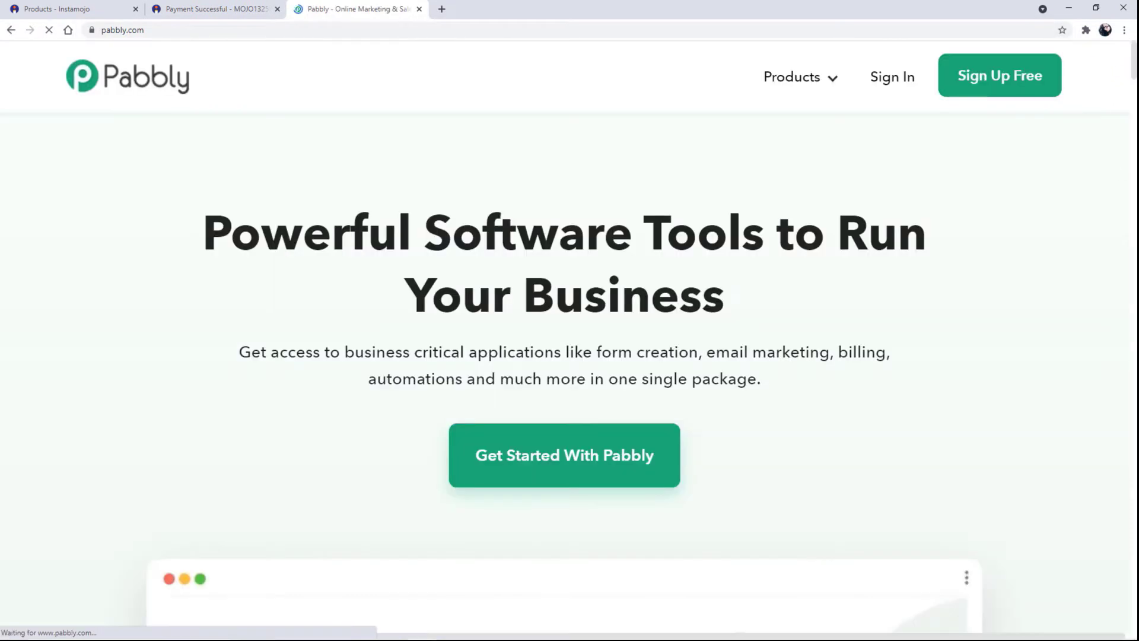
Go to Connect under Products, sign in, open the Connect dashboard and start a new workflow.
{"action": "left_click", "coordinate": [808, 78]}
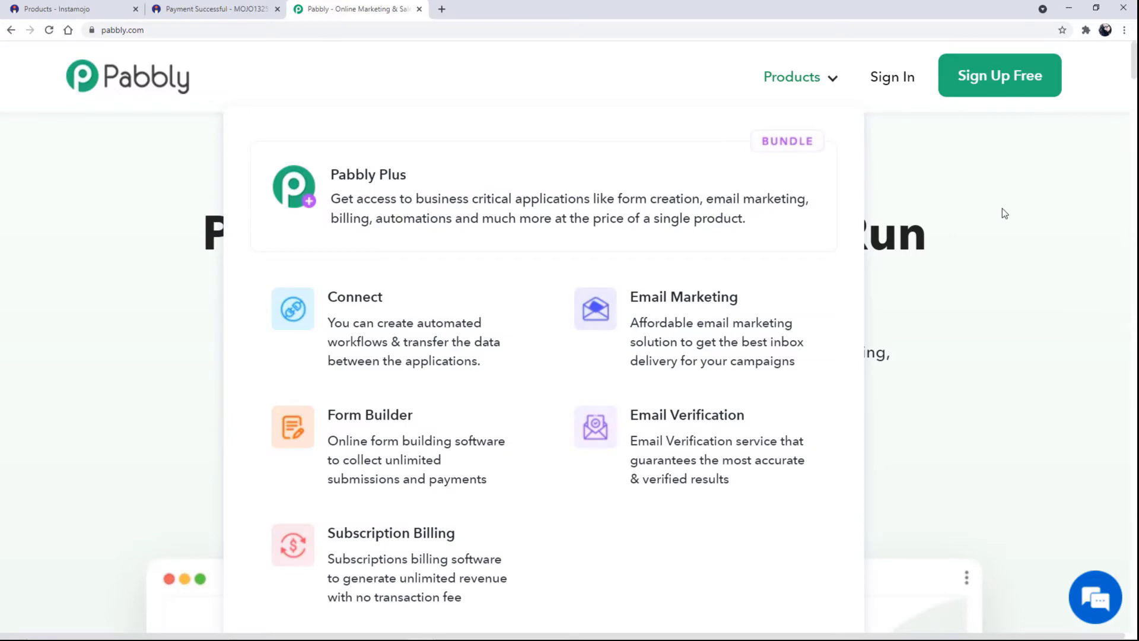
{"action": "left_click", "coordinate": [1014, 210]}
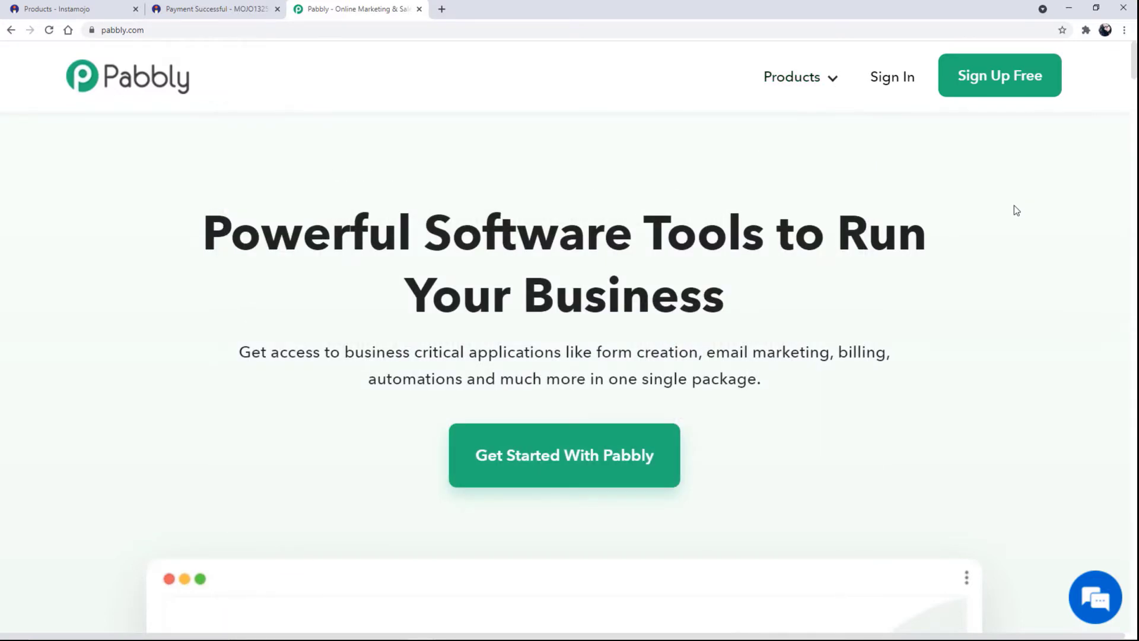
{"action": "left_click", "coordinate": [792, 79]}
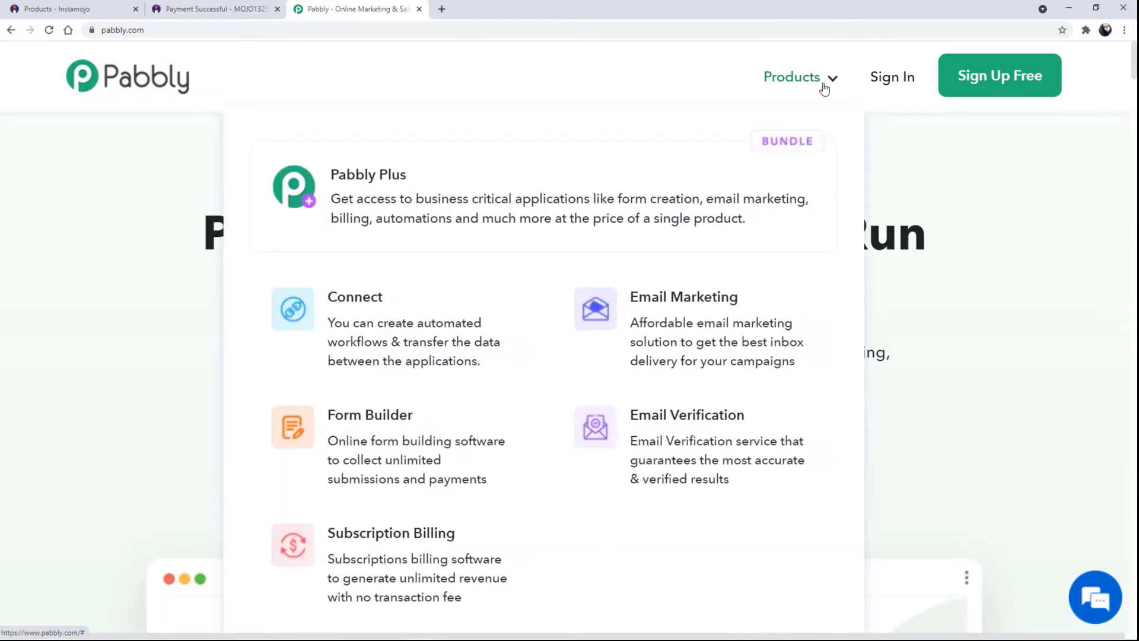
{"action": "left_click", "coordinate": [406, 339]}
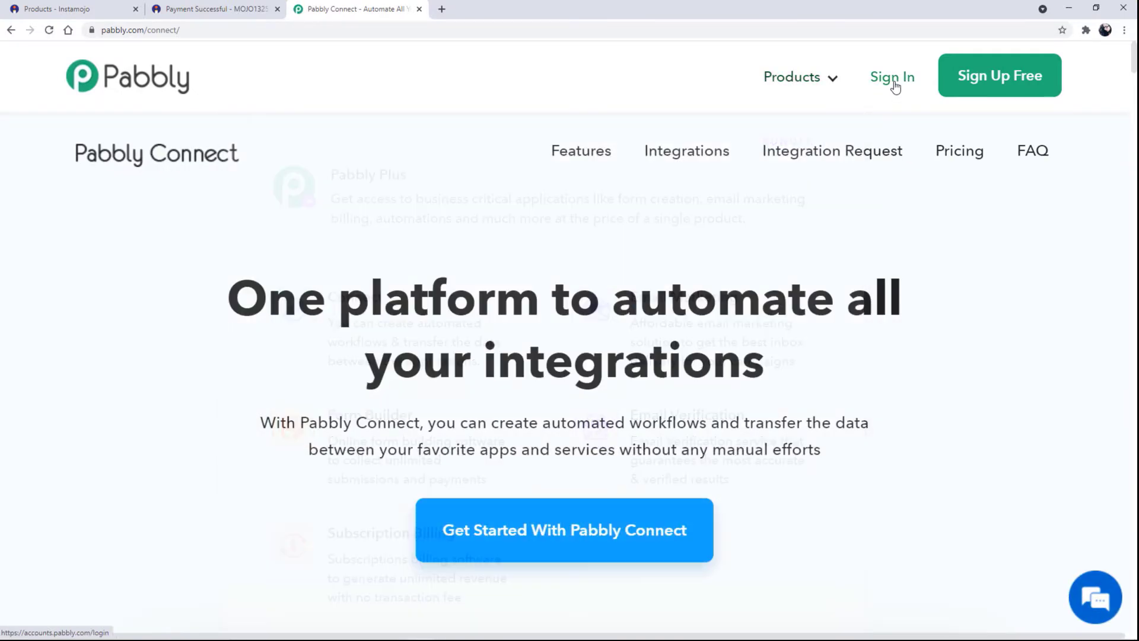
{"action": "left_click", "coordinate": [896, 83]}
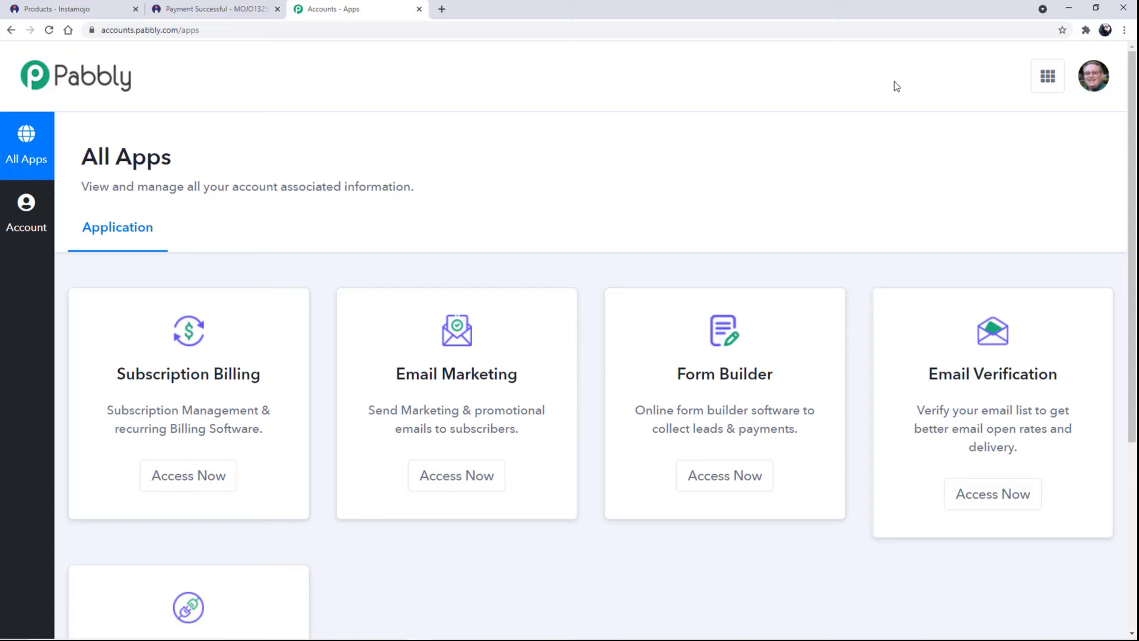
{"action": "scroll", "coordinate": [772, 378], "scroll_direction": "down", "scroll_amount": 5}
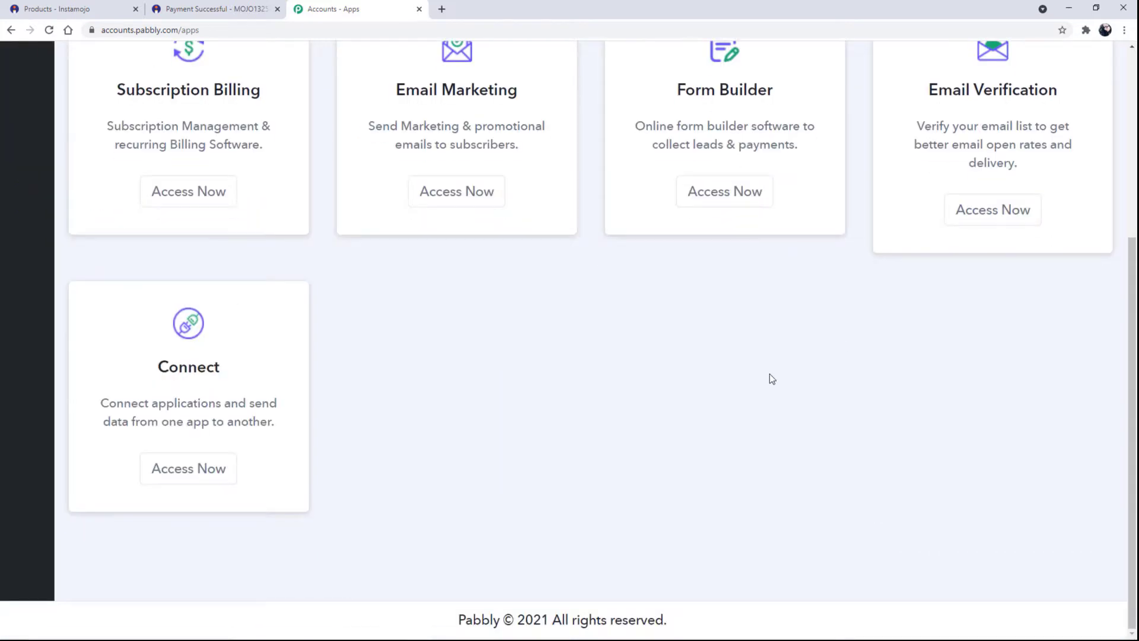
{"action": "left_click", "coordinate": [178, 474]}
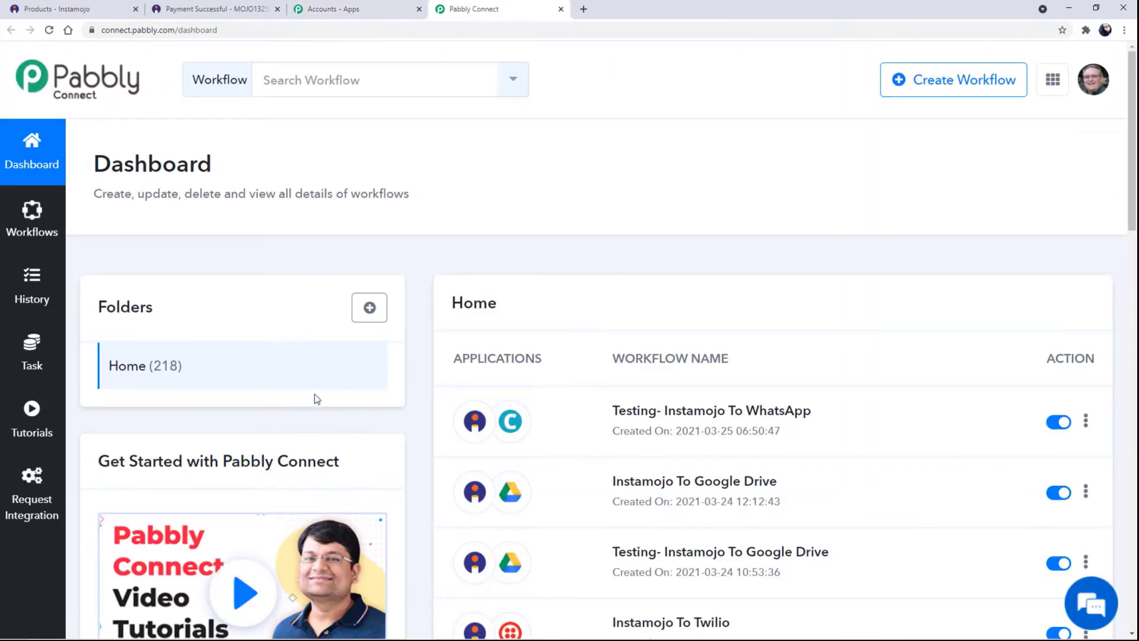
{"action": "left_click", "coordinate": [937, 89]}
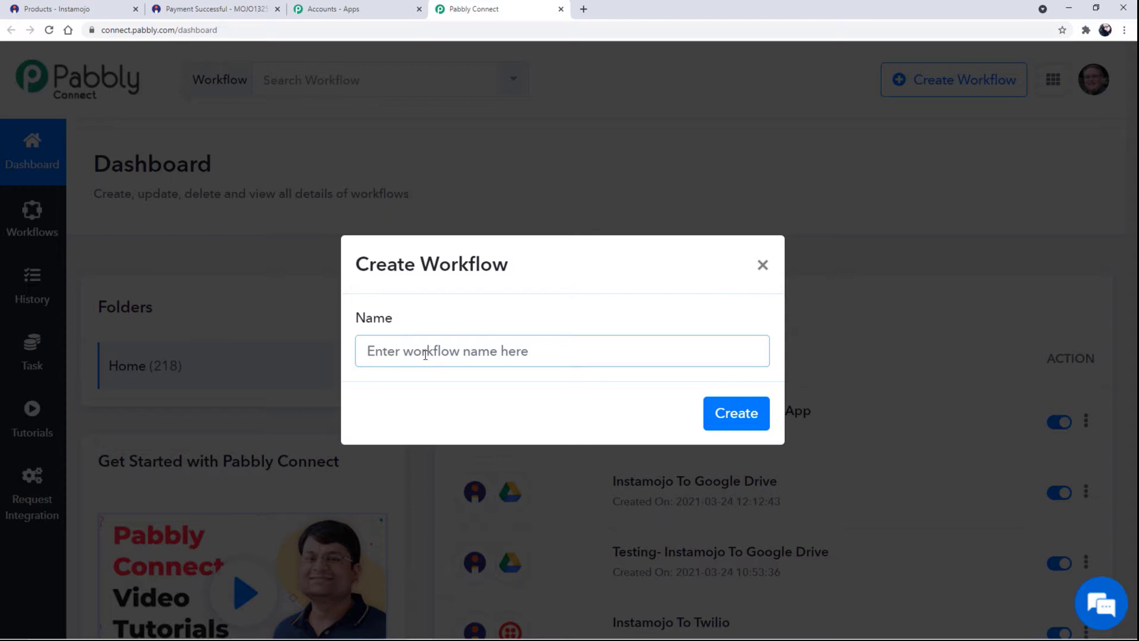
Create the workflow named 'Instamojo To WhatsApp'.
{"action": "type", "text": "Instamojo To W"}
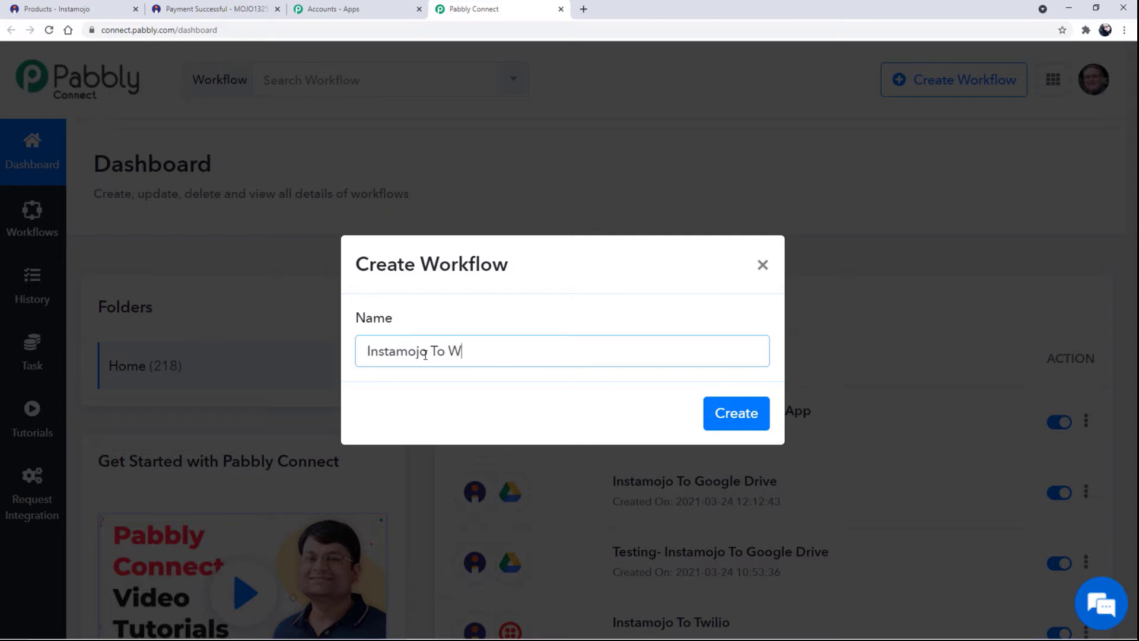
{"action": "type", "text": "hatsApp"}
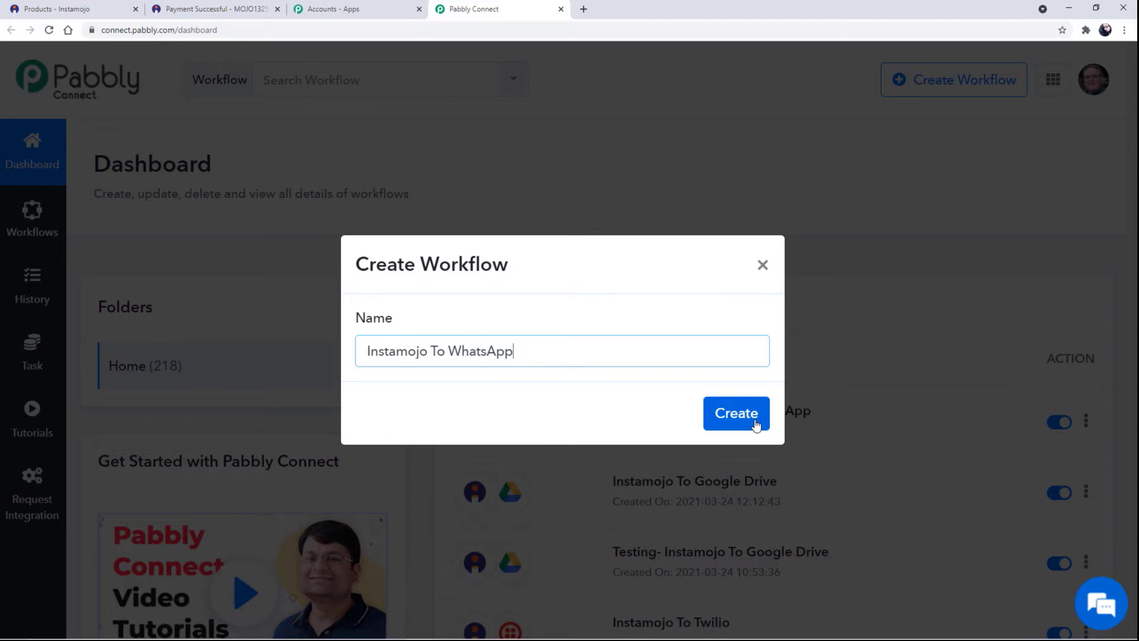
{"action": "left_click", "coordinate": [736, 414]}
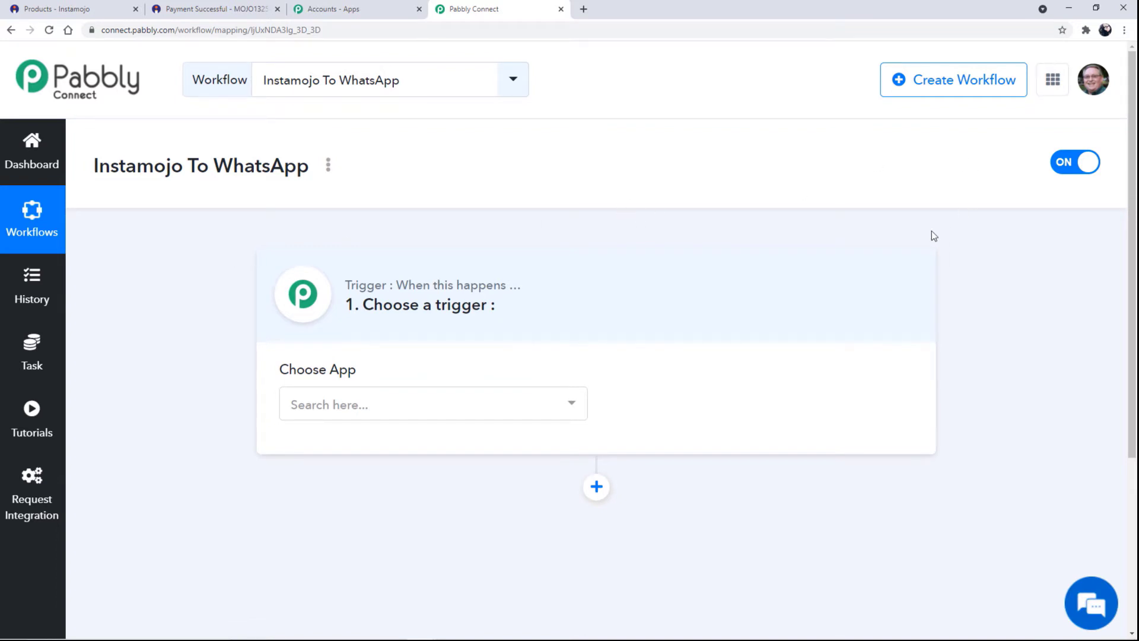
{"action": "left_click", "coordinate": [348, 407]}
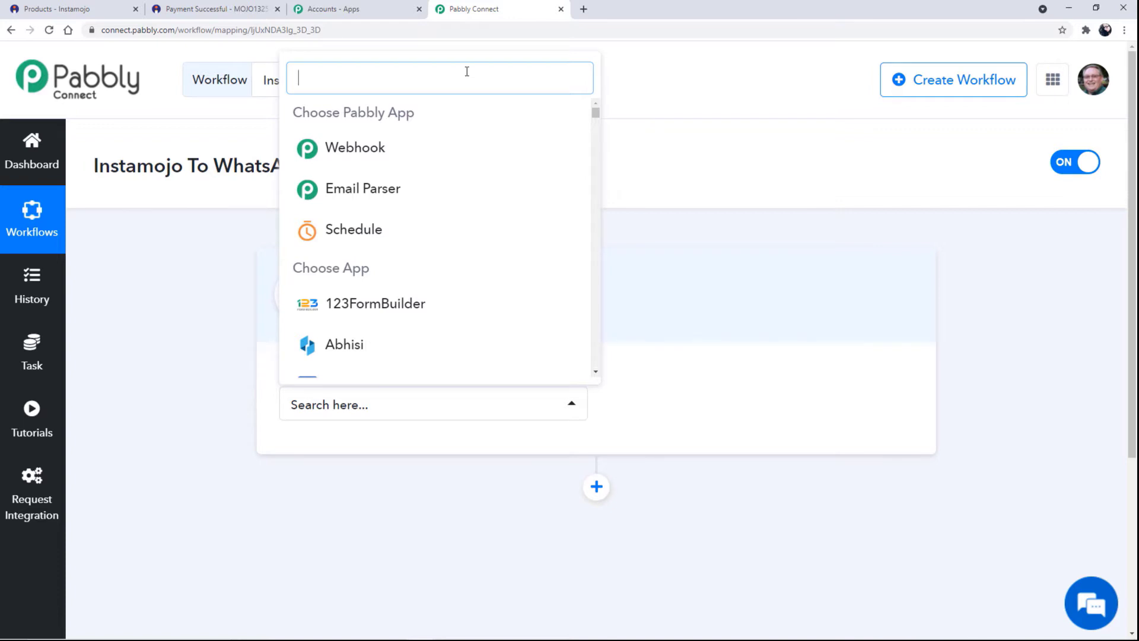
Search 'Insta' and select Instamojo as the workflow's trigger app.
{"action": "type", "text": "Insta"}
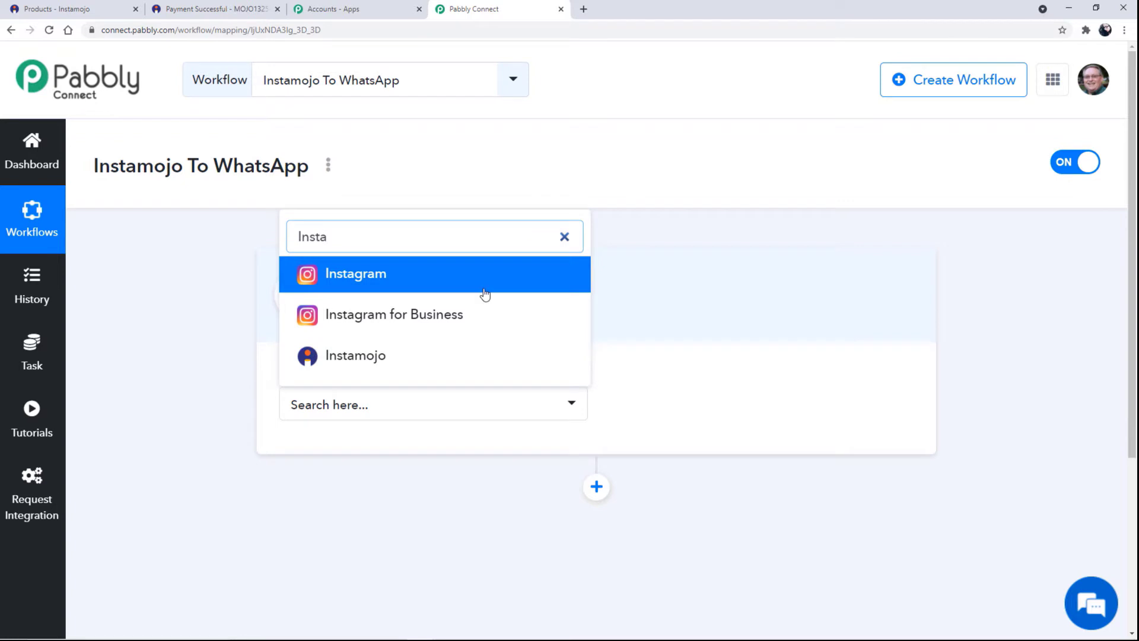
{"action": "left_click", "coordinate": [438, 359]}
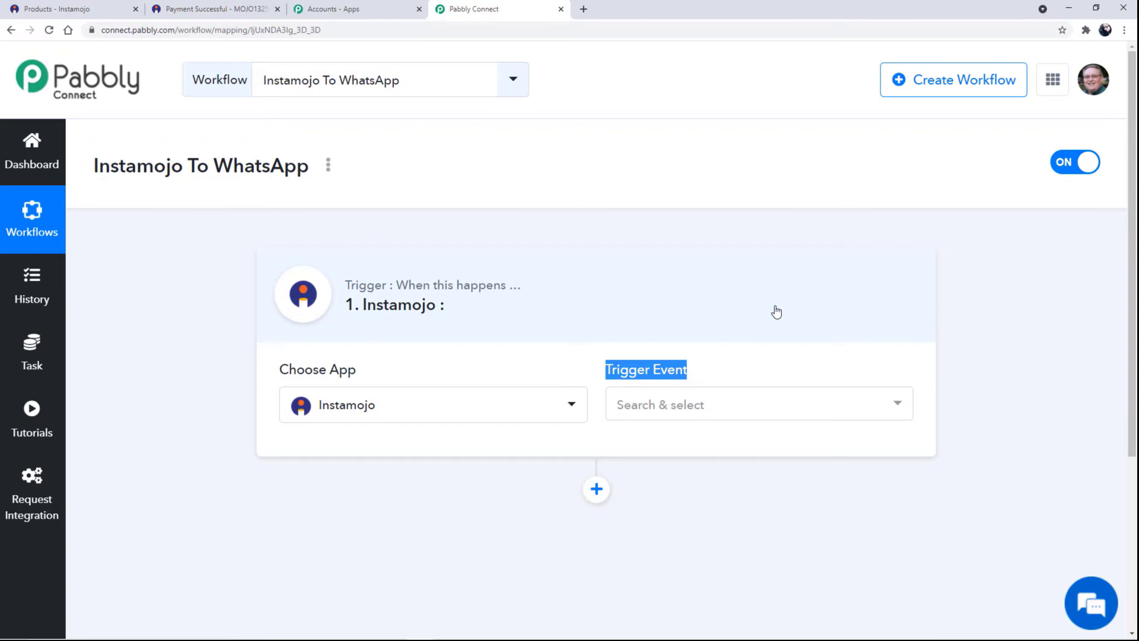
{"action": "left_click_drag", "start_coordinate": [346, 284], "coordinate": [521, 286]}
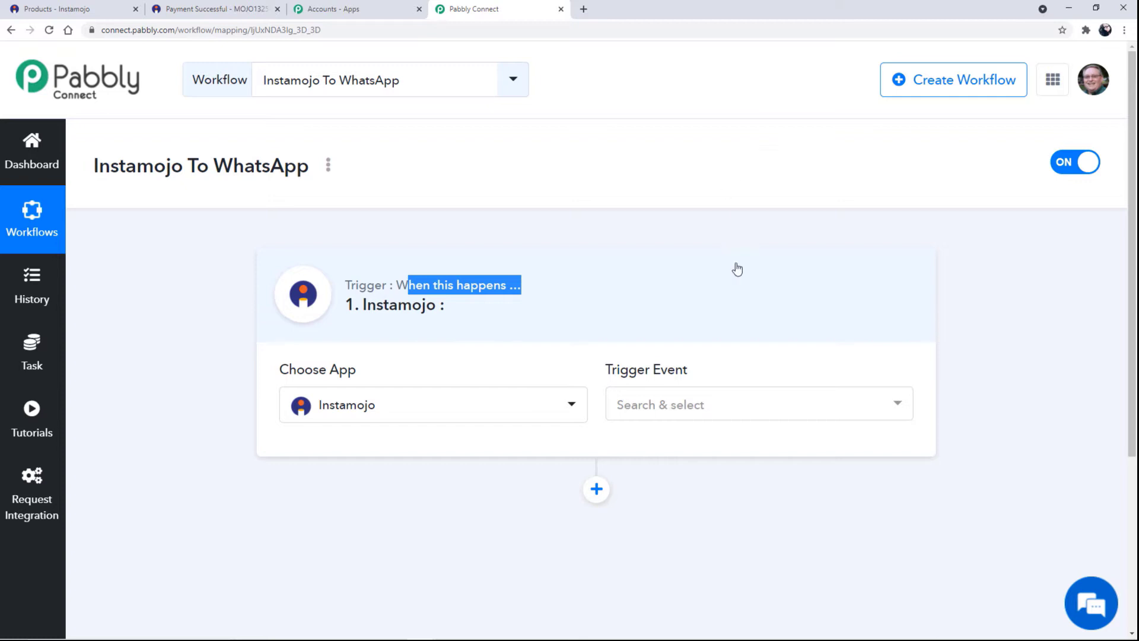
{"action": "left_click", "coordinate": [679, 408]}
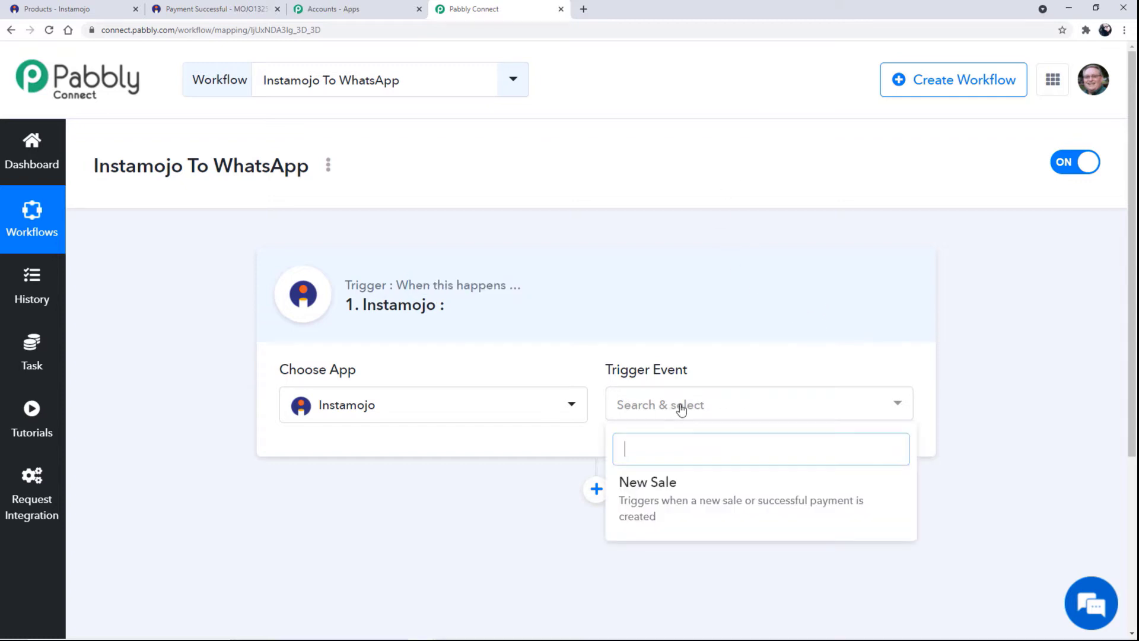
Choose New Sale as the trigger event, copy the webhook URL, and return to Instamojo.
{"action": "left_click", "coordinate": [673, 493]}
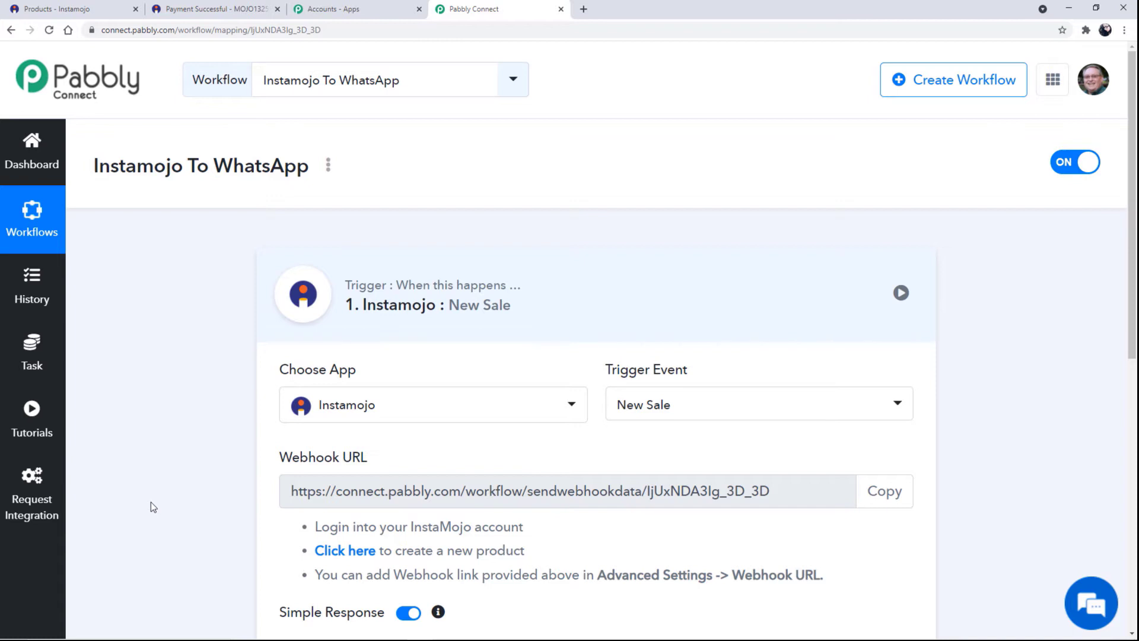
{"action": "scroll", "coordinate": [160, 493], "scroll_direction": "down", "scroll_amount": 2}
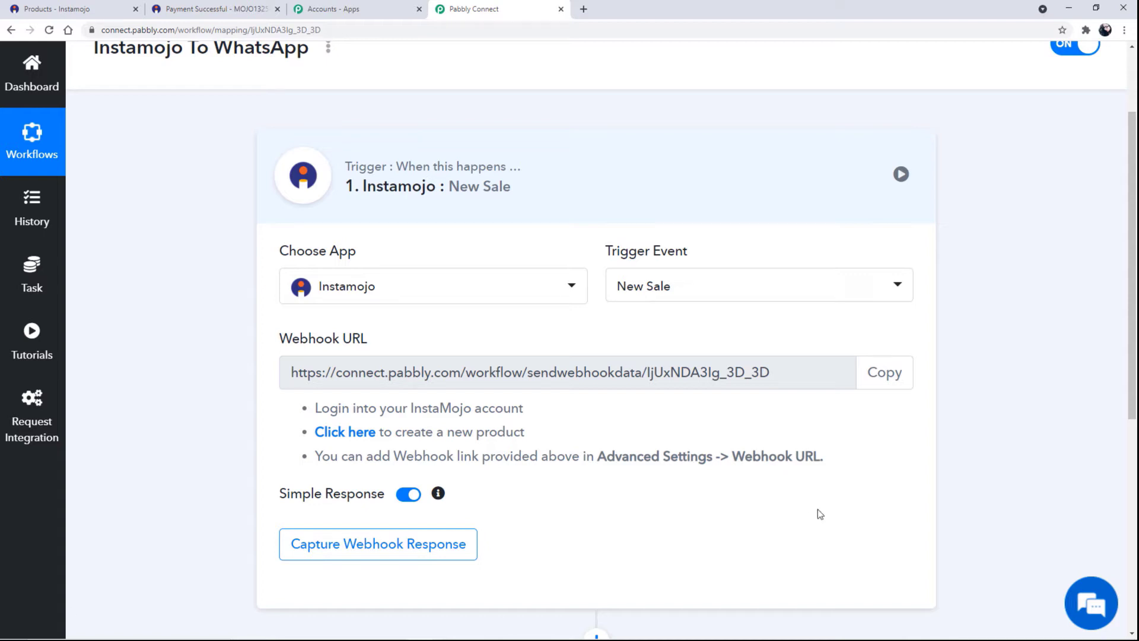
{"action": "left_click", "coordinate": [873, 383]}
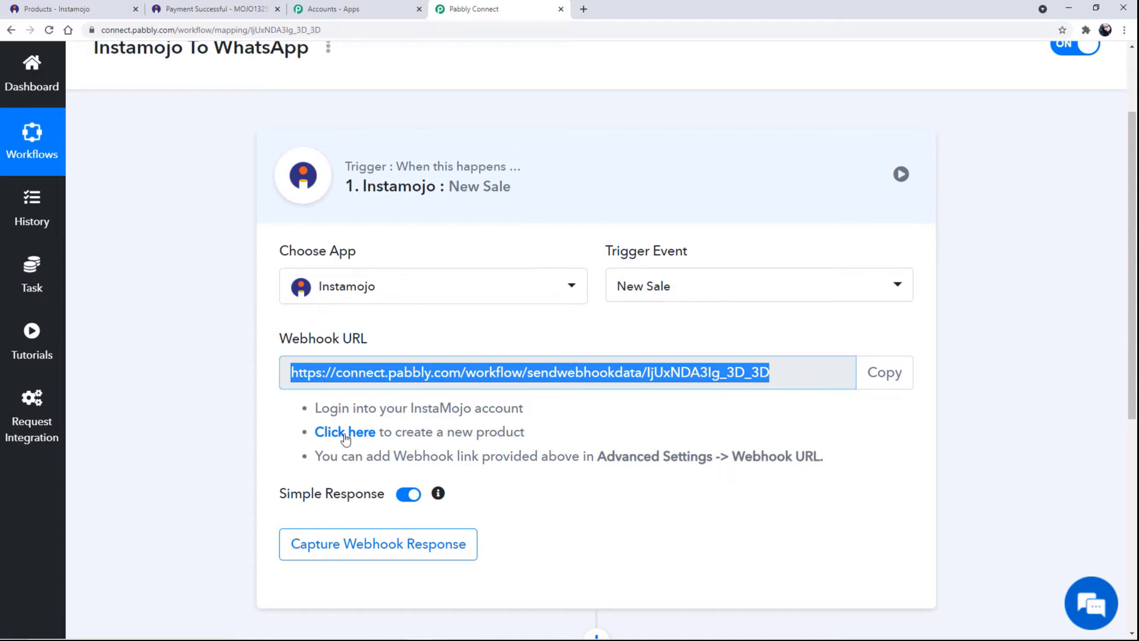
{"action": "left_click", "coordinate": [156, 208]}
{"action": "left_click", "coordinate": [71, 9]}
Close the payment tab, edit the Kids Watch product, and expand its Advanced Settings.
{"action": "left_click", "coordinate": [277, 9]}
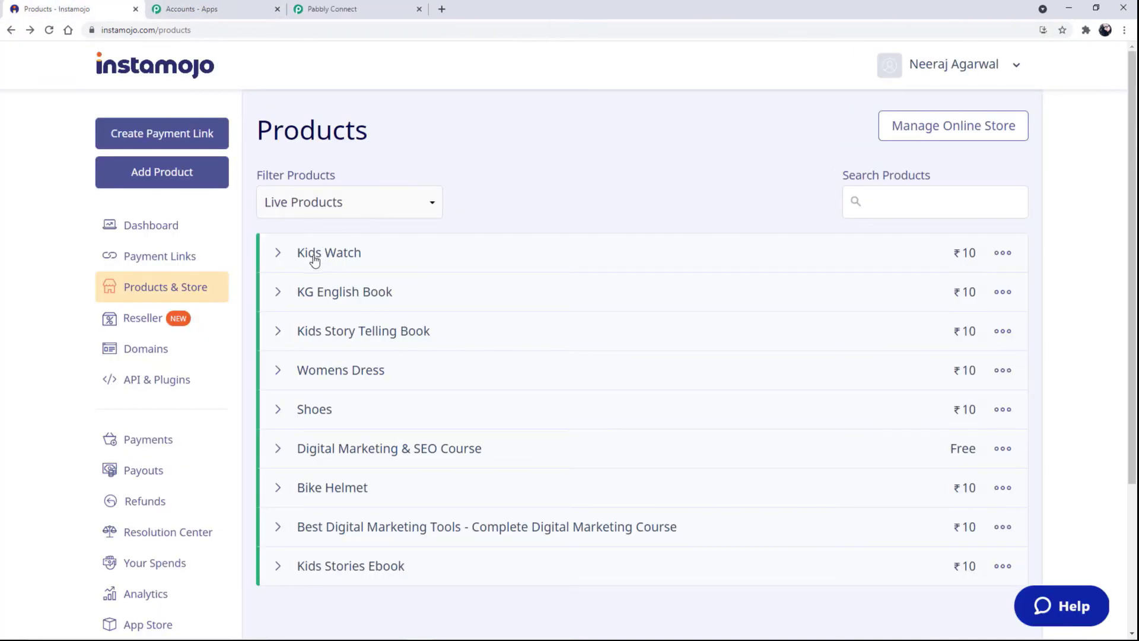
{"action": "left_click", "coordinate": [1001, 253]}
{"action": "left_click", "coordinate": [944, 317]}
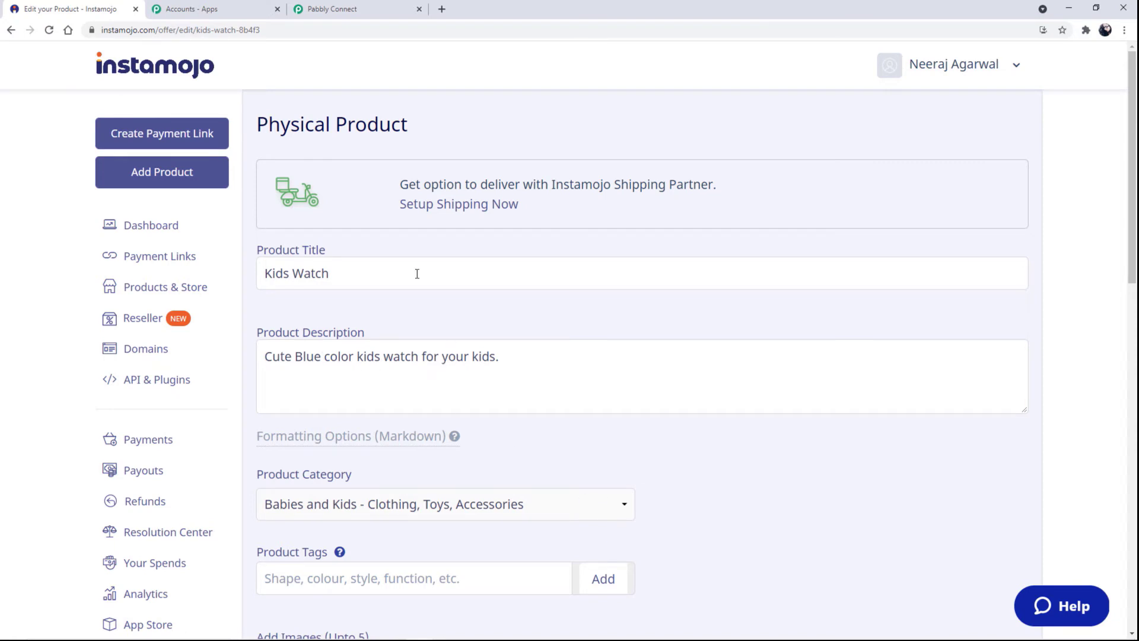
{"action": "left_click_drag", "start_coordinate": [353, 279], "coordinate": [264, 273]}
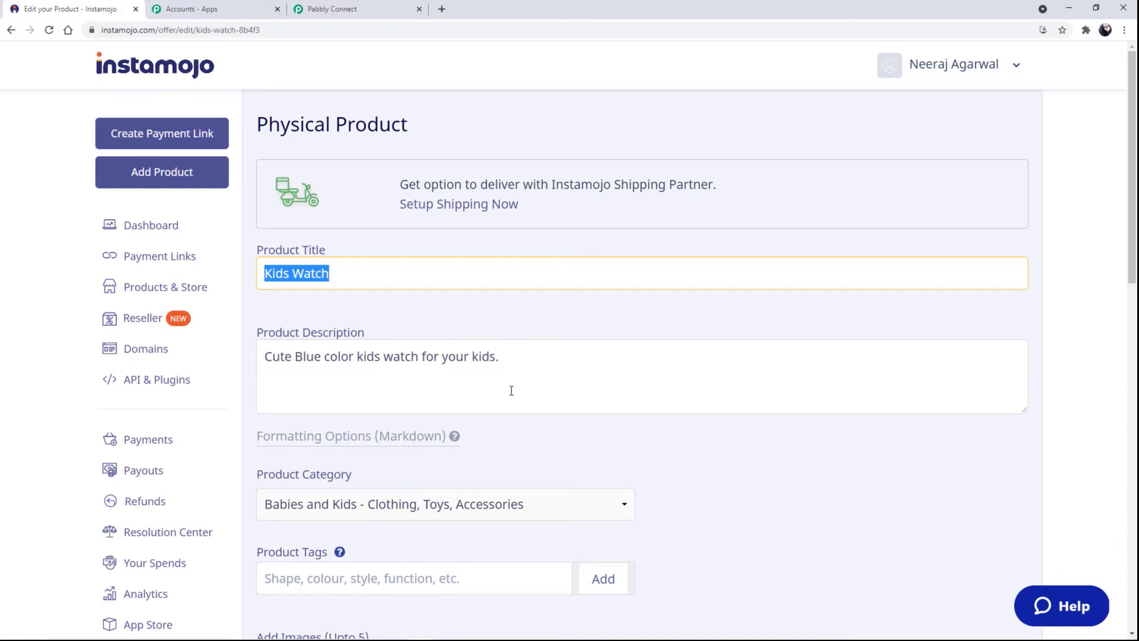
{"action": "scroll", "coordinate": [511, 390], "scroll_direction": "down", "scroll_amount": 3}
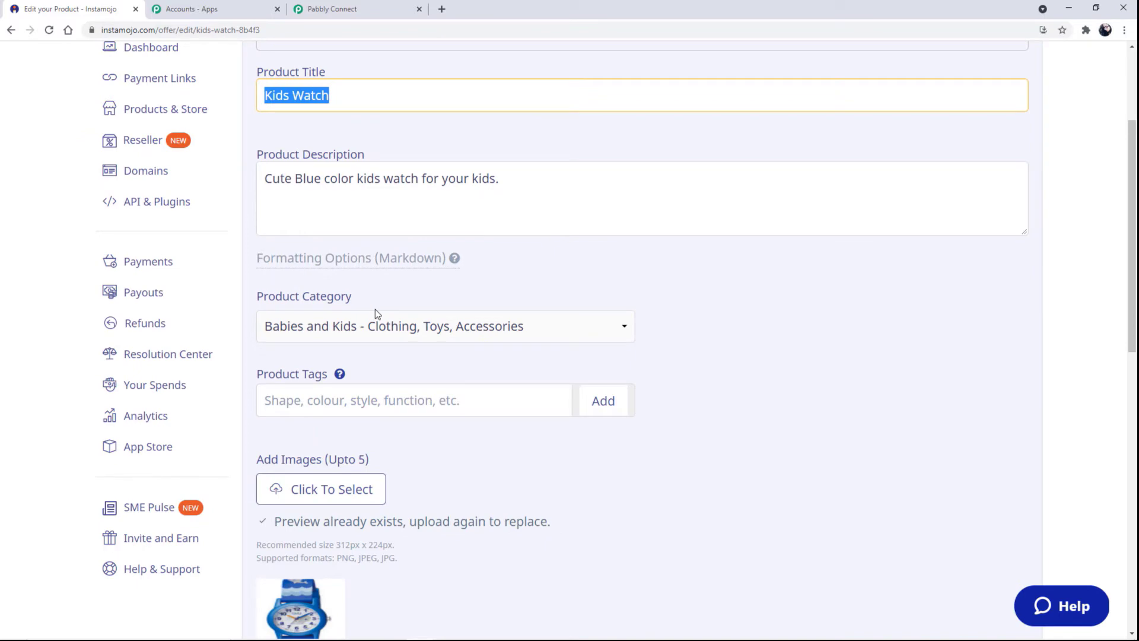
{"action": "scroll", "coordinate": [446, 425], "scroll_direction": "down", "scroll_amount": 5}
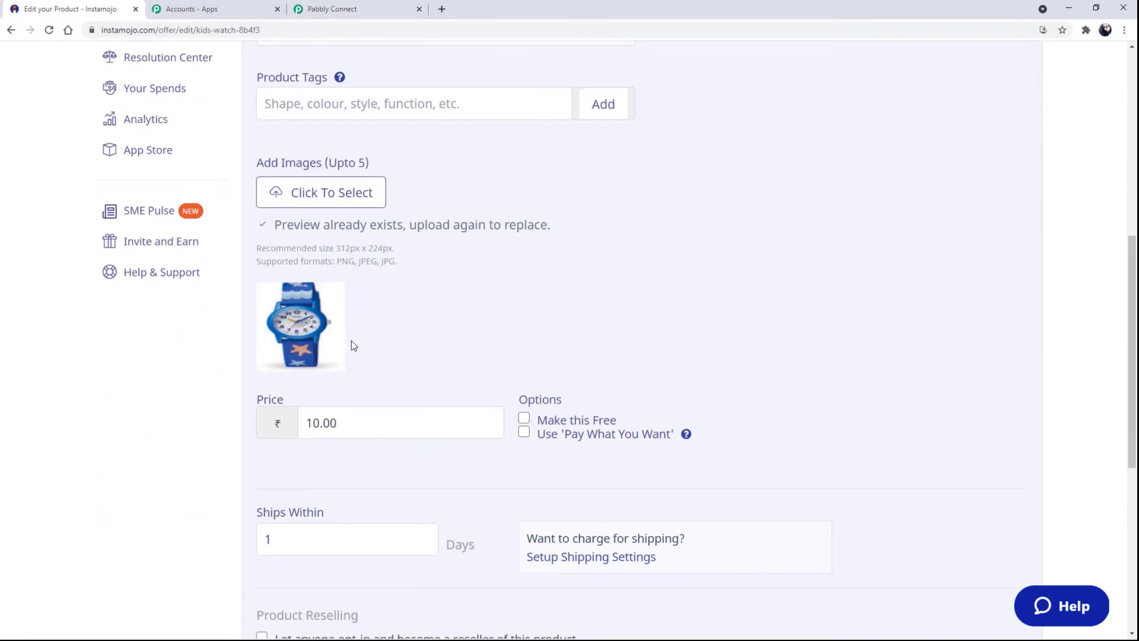
{"action": "left_click_drag", "start_coordinate": [376, 421], "coordinate": [323, 422]}
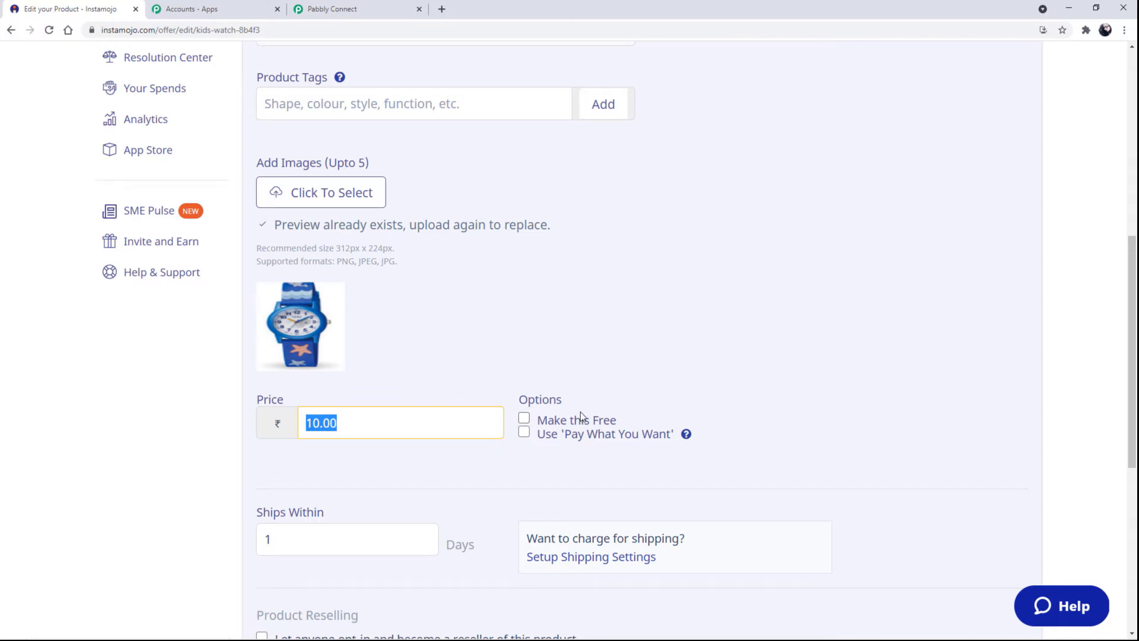
{"action": "scroll", "coordinate": [579, 418], "scroll_direction": "down", "scroll_amount": 5}
{"action": "left_click", "coordinate": [339, 245]}
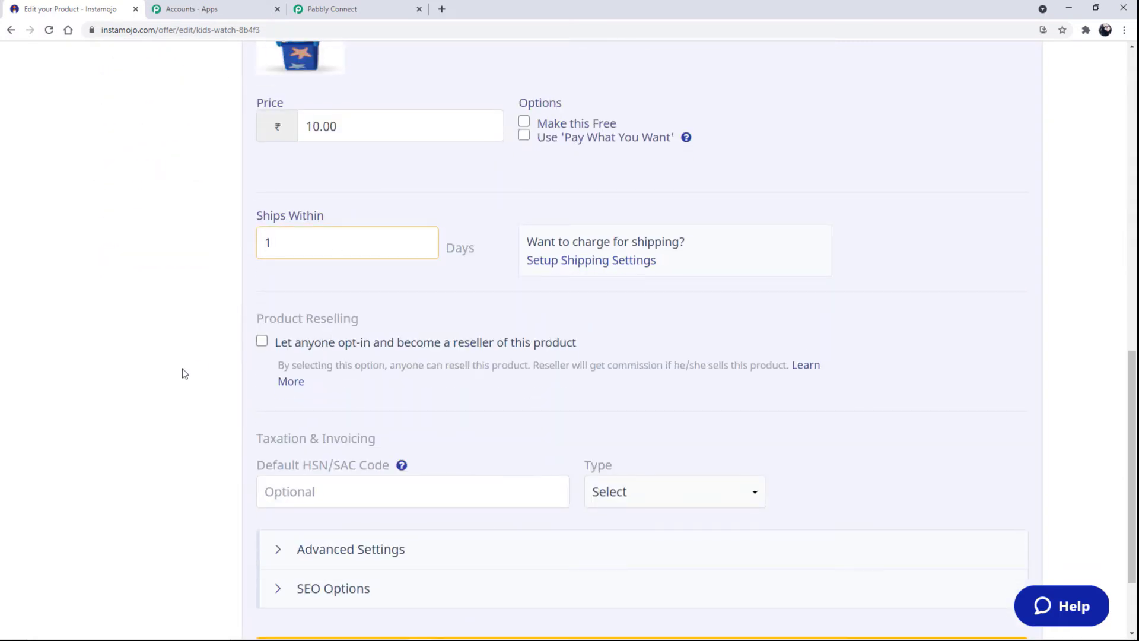
{"action": "scroll", "coordinate": [182, 368], "scroll_direction": "down", "scroll_amount": 2}
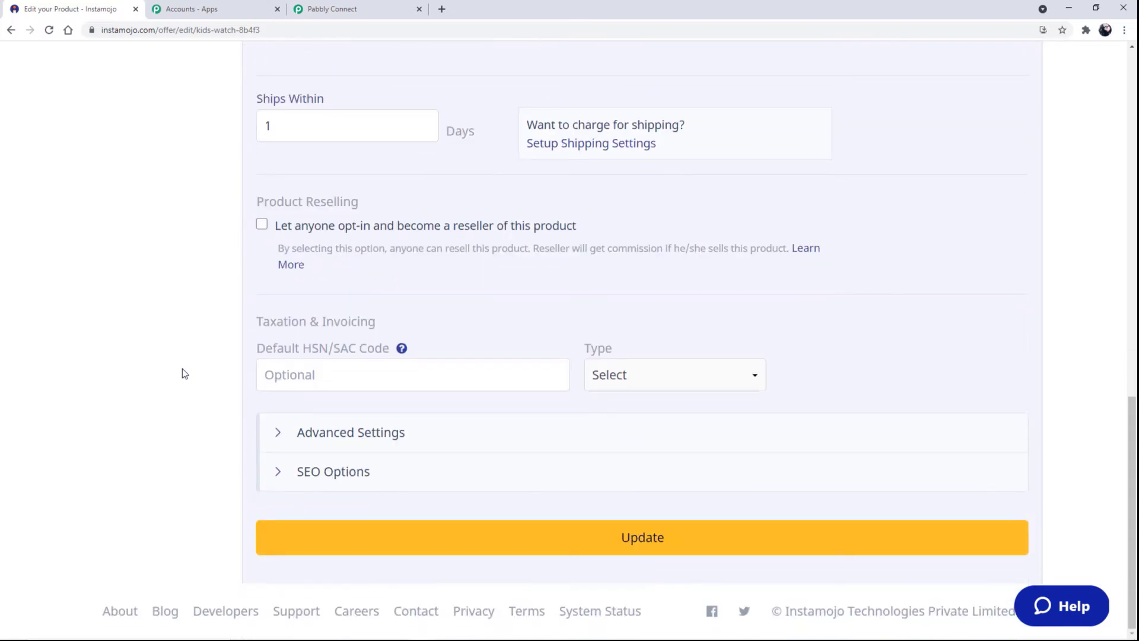
{"action": "left_click", "coordinate": [331, 433]}
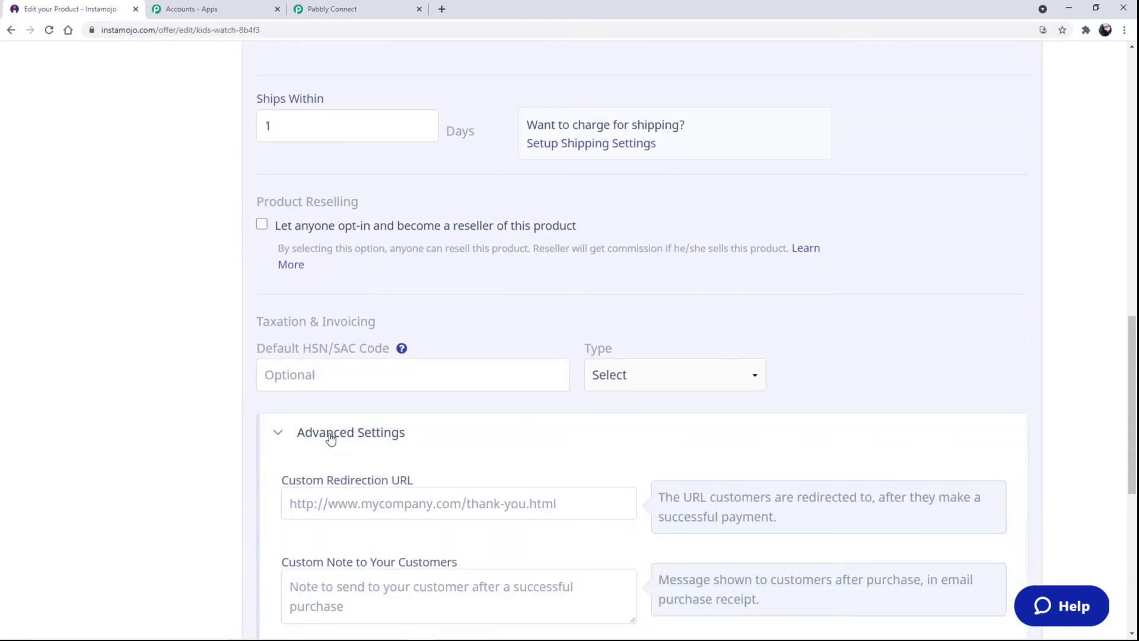
Paste the Pabbly webhook URL into Kids Watch's Webhook URL field and update the product.
{"action": "scroll", "coordinate": [330, 438], "scroll_direction": "down", "scroll_amount": 6}
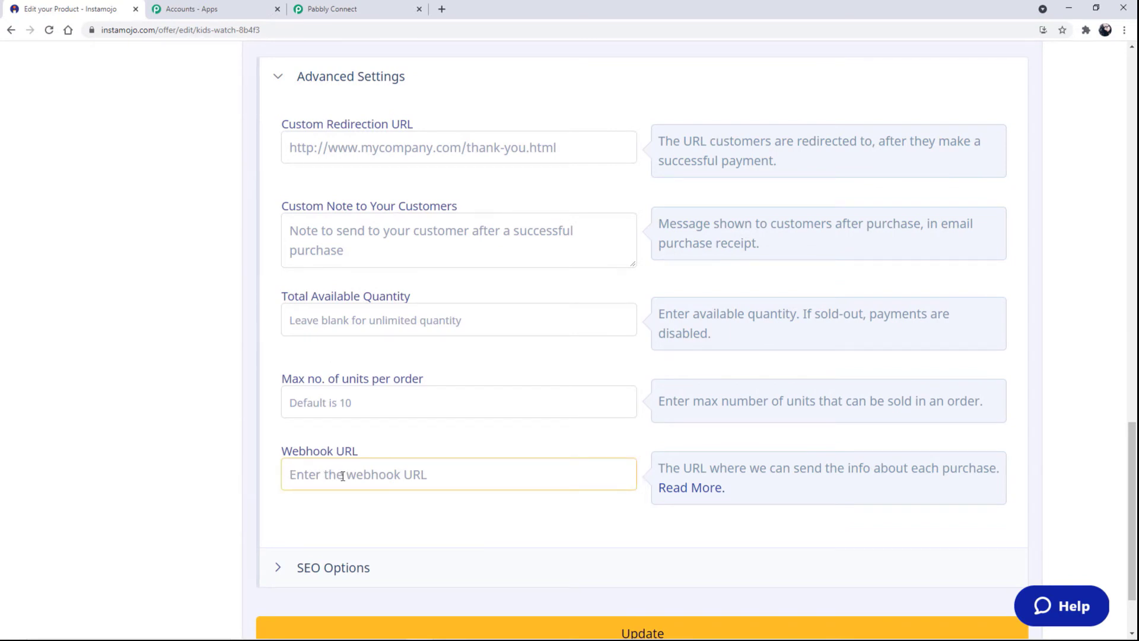
{"action": "key", "text": "ctrl+v"}
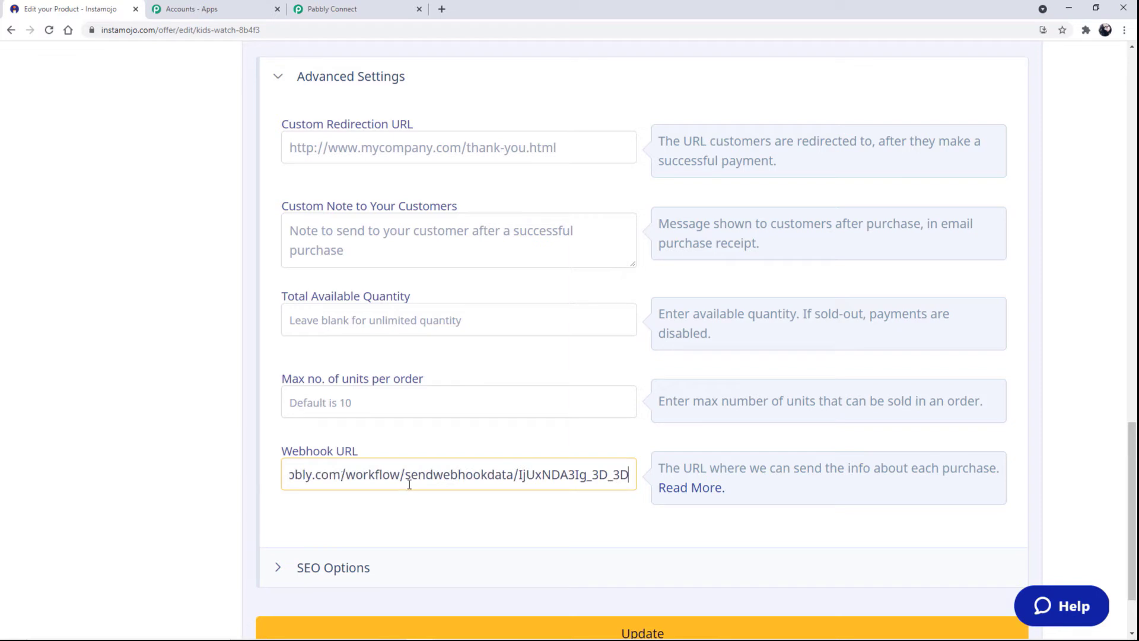
{"action": "scroll", "coordinate": [684, 547], "scroll_direction": "down", "scroll_amount": 2}
{"action": "left_click", "coordinate": [686, 547]}
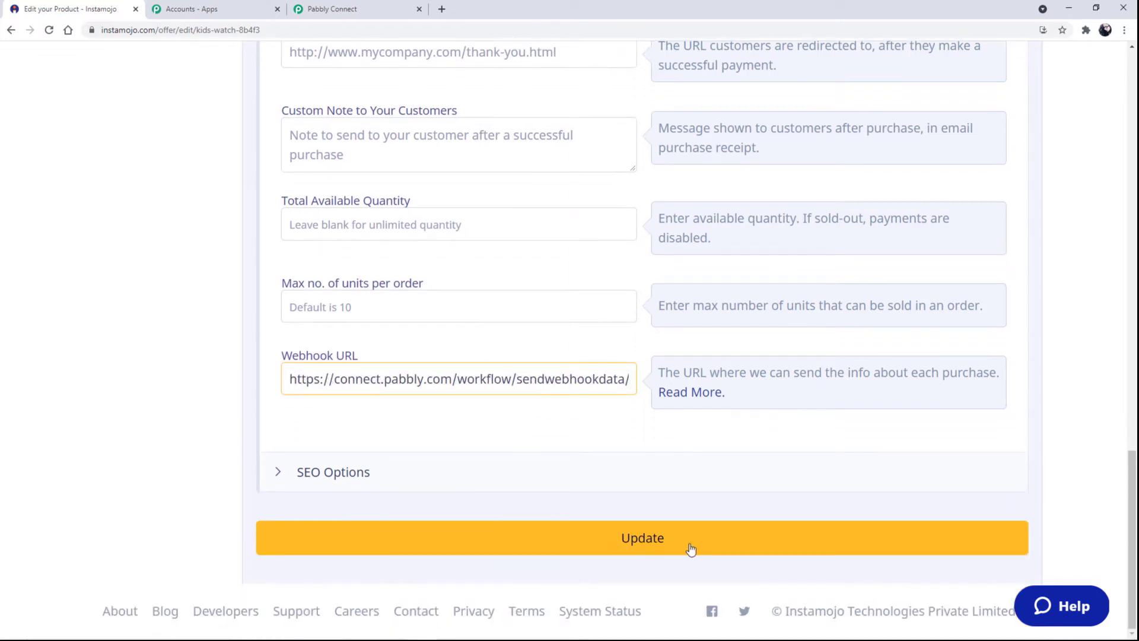
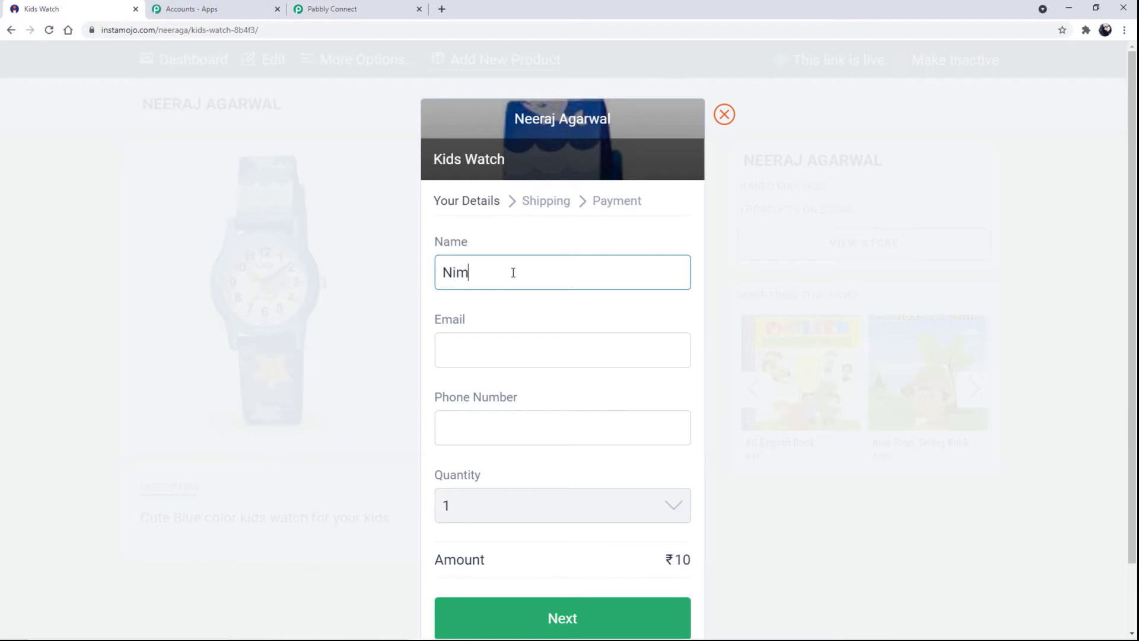
Enter the buyer's full name, e-mail address and phone number on the Kids Watch checkout details.
{"action": "type", "text": "Chachane"}
{"action": "left_click", "coordinate": [509, 354]}
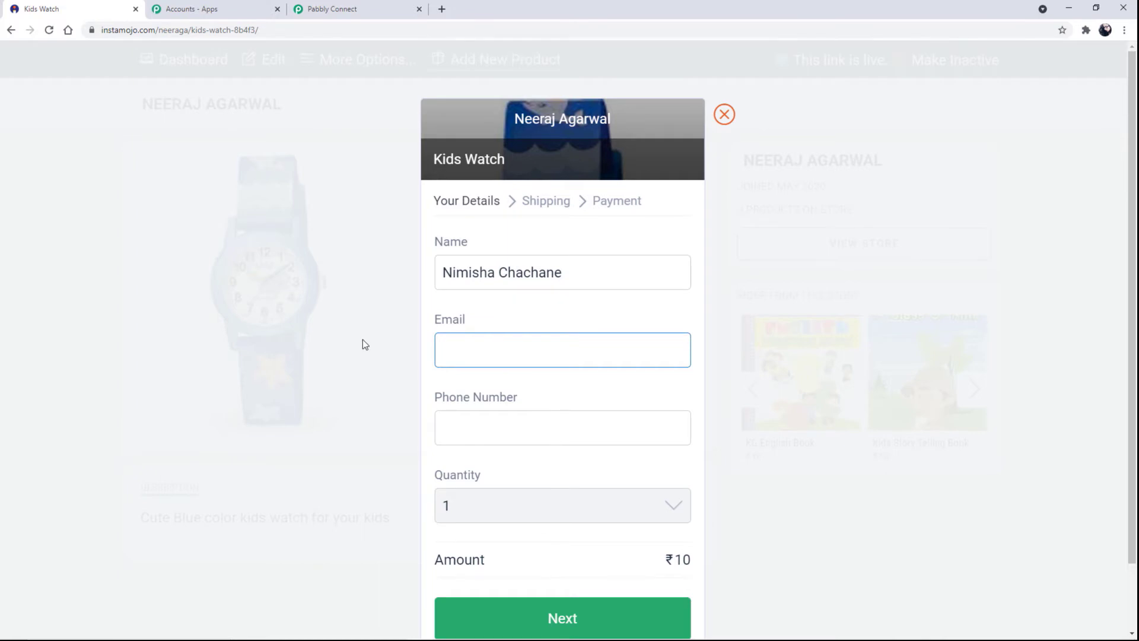
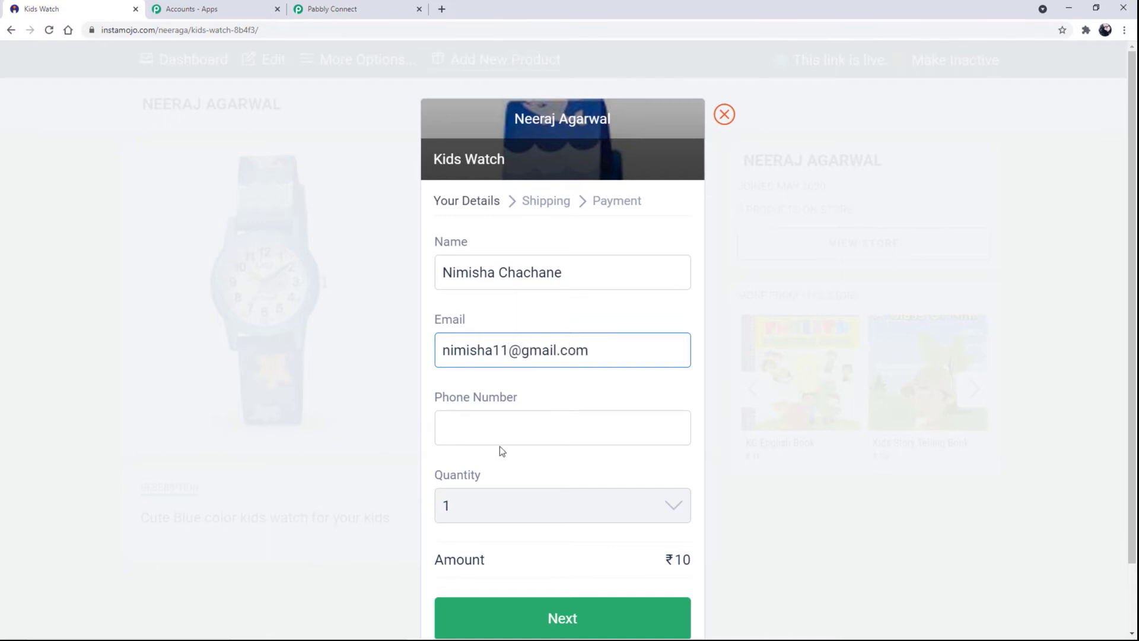
{"action": "key", "text": "Tab"}
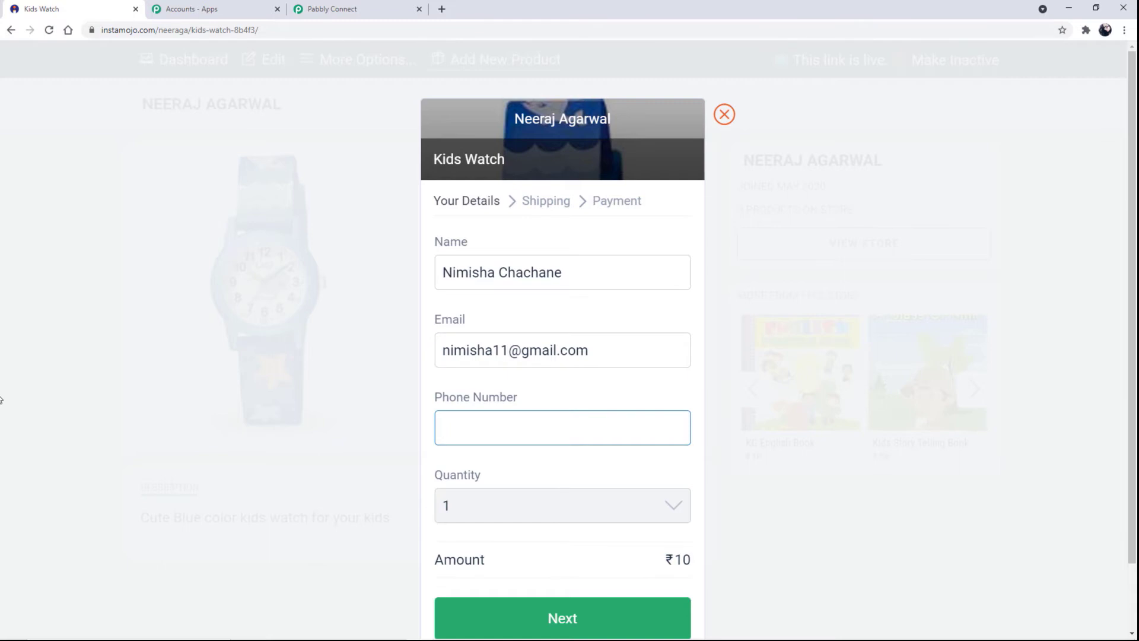
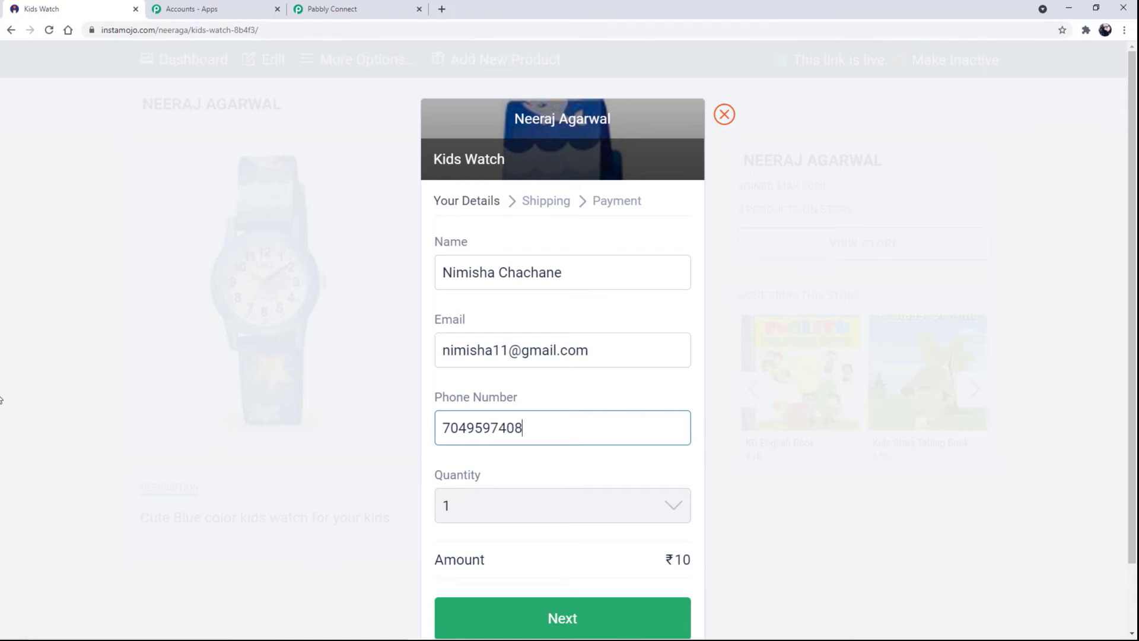
{"action": "scroll", "coordinate": [491, 542], "scroll_direction": "down", "scroll_amount": 2}
Continue to the shipping step and enter the buyer's street address.
{"action": "left_click", "coordinate": [490, 541]}
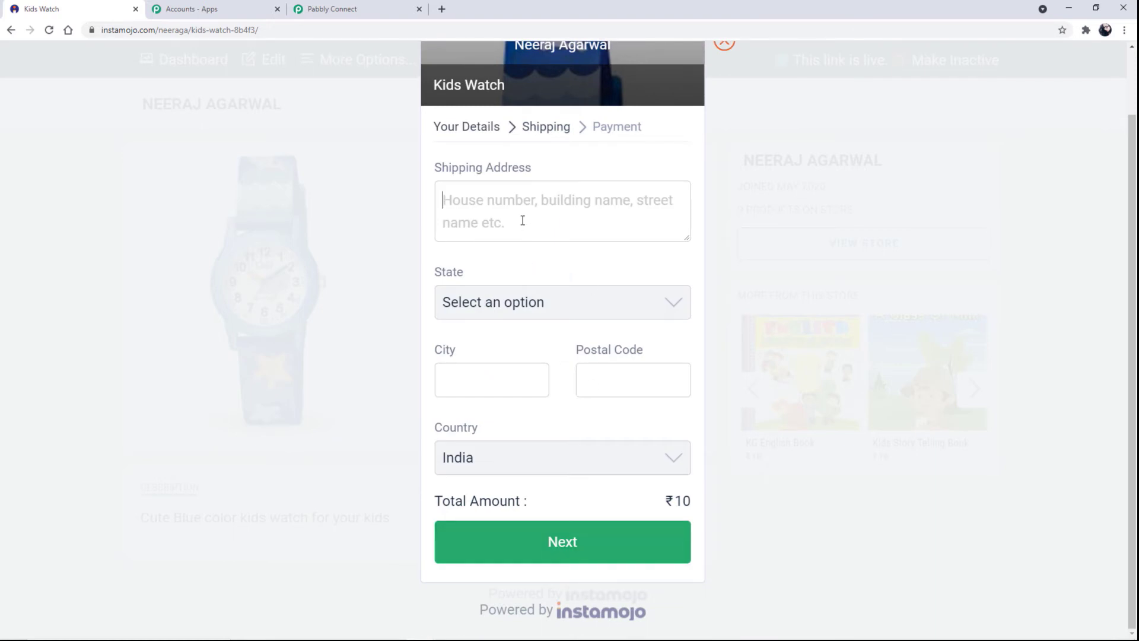
{"action": "left_click", "coordinate": [523, 211]}
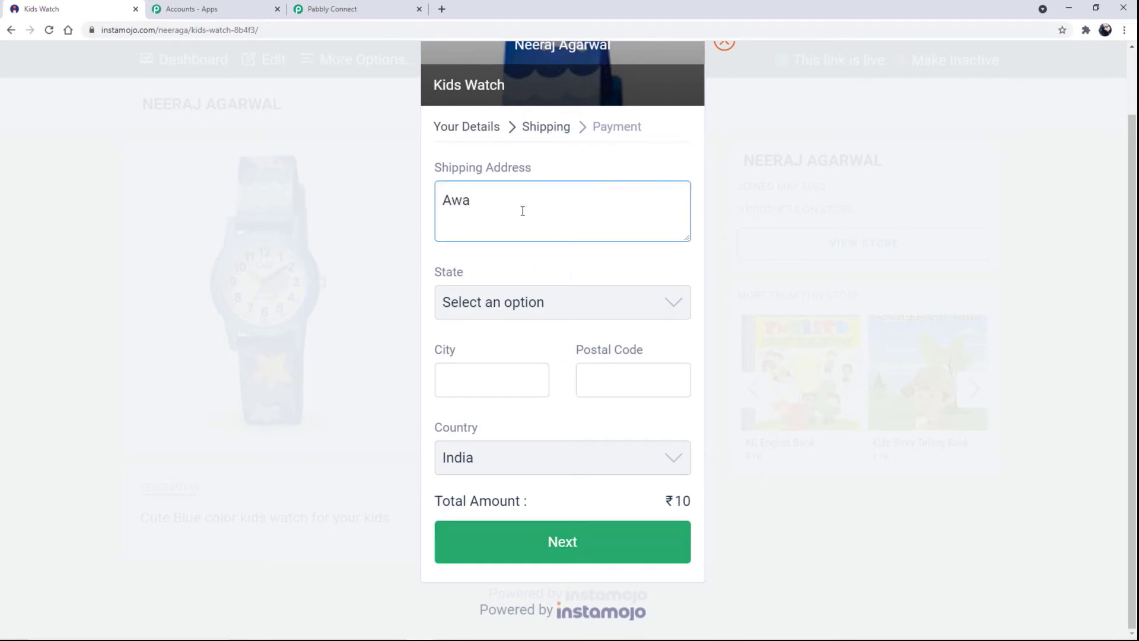
Choose Madhya Pradesh as the state, fill in city and postal code, and proceed to payment.
{"action": "left_click", "coordinate": [667, 301]}
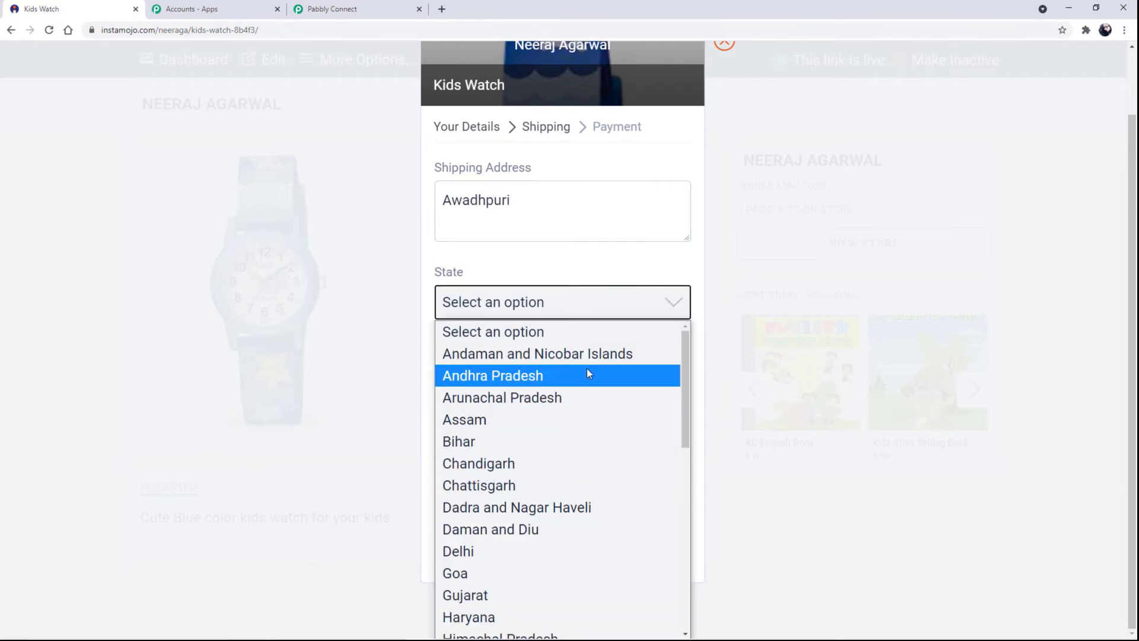
{"action": "key", "text": "m"}
{"action": "left_click", "coordinate": [506, 632]}
{"action": "left_click", "coordinate": [471, 373]}
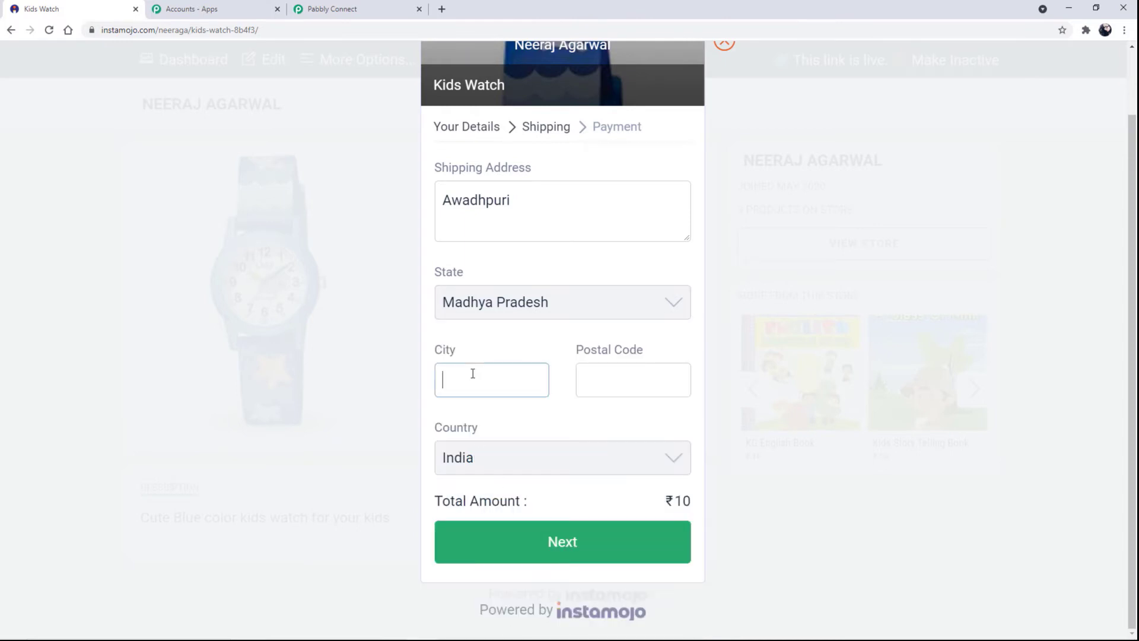
{"action": "type", "text": "Bhopal"}
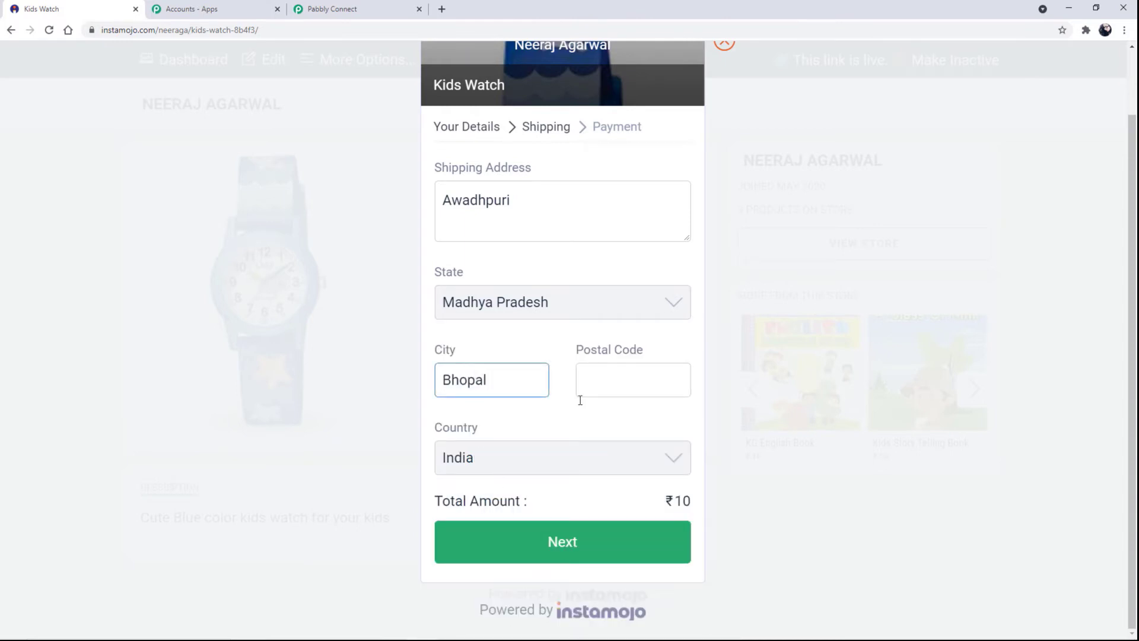
{"action": "left_click", "coordinate": [663, 381]}
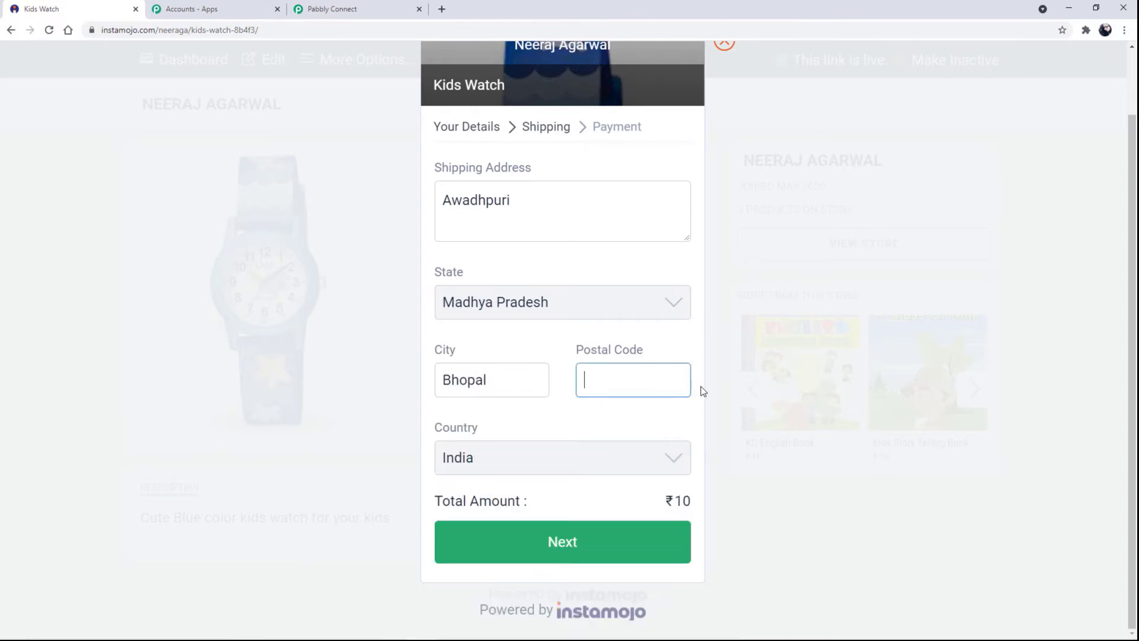
{"action": "type", "text": "462022"}
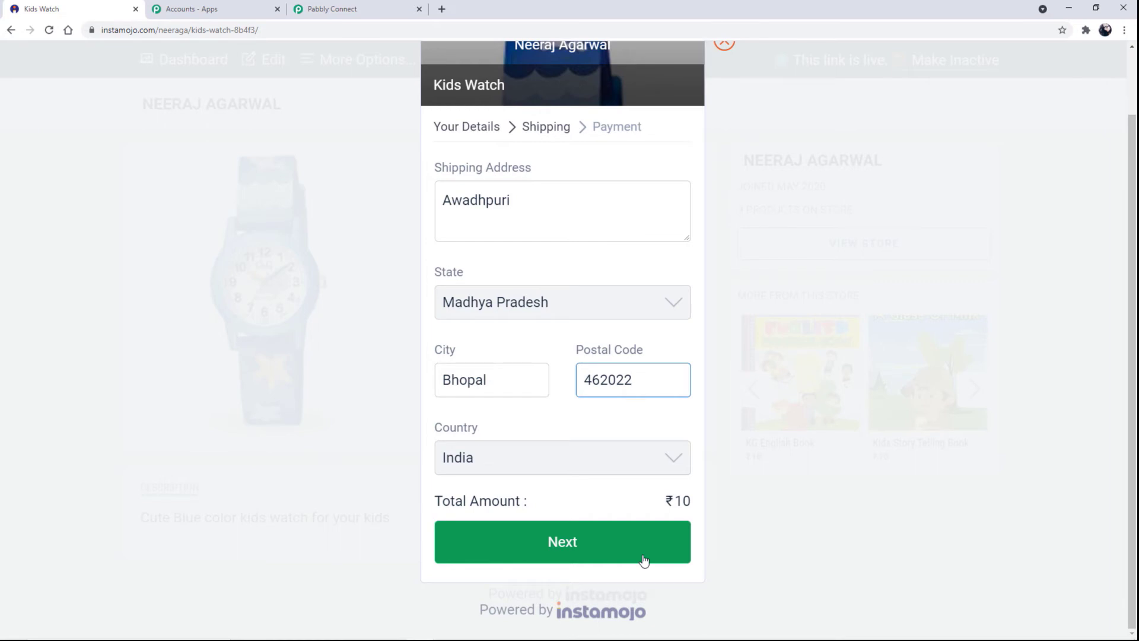
{"action": "left_click", "coordinate": [612, 555]}
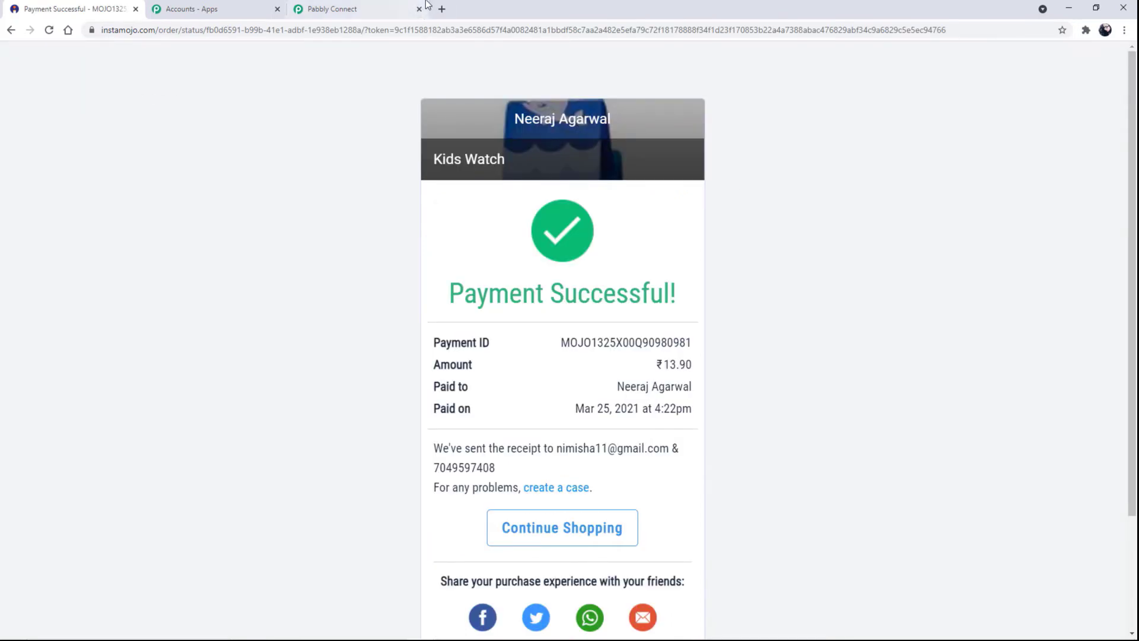
Review the captured webhook response in Pabbly: amount 13.90, fees 3.30 and shipping details.
{"action": "left_click", "coordinate": [379, 6]}
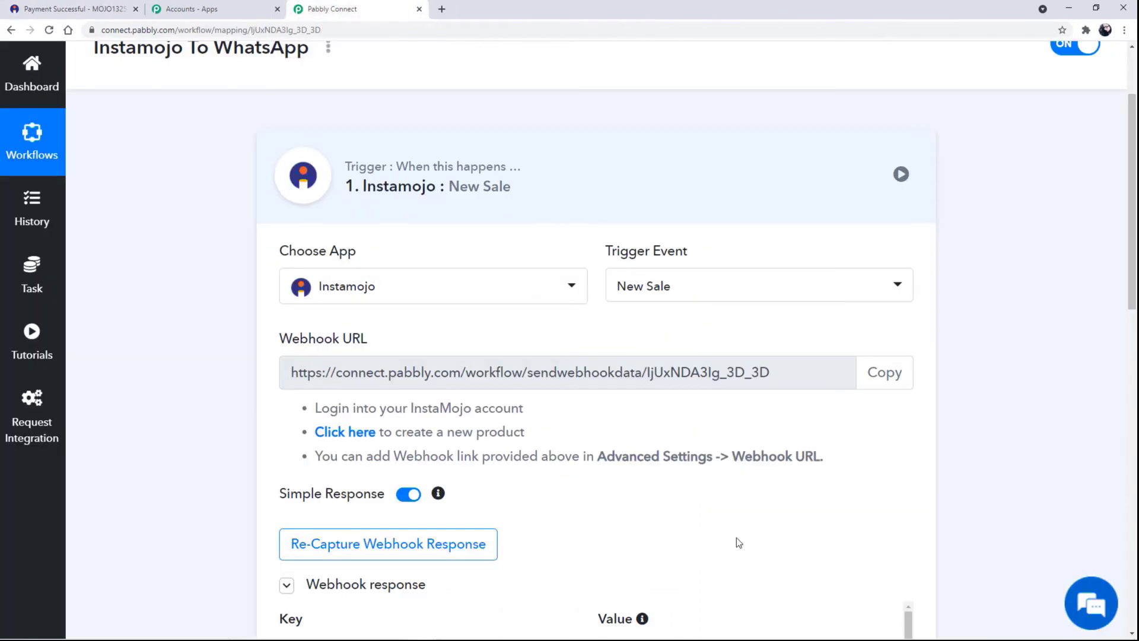
{"action": "scroll", "coordinate": [735, 538], "scroll_direction": "down", "scroll_amount": 3}
{"action": "scroll", "coordinate": [593, 537], "scroll_direction": "down", "scroll_amount": 3}
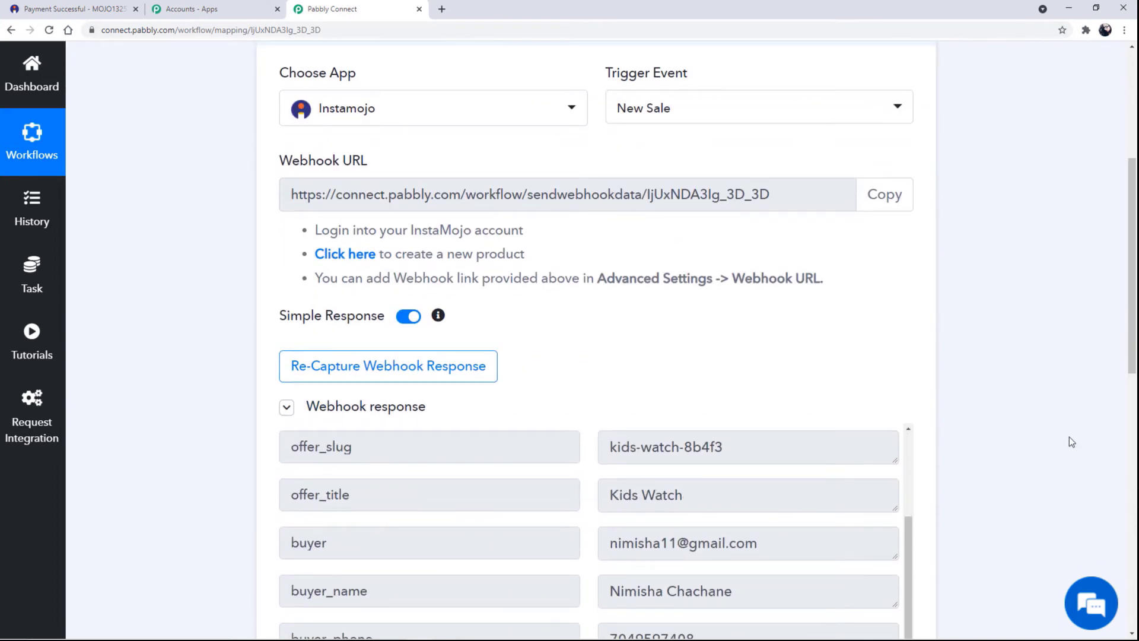
{"action": "scroll", "coordinate": [1069, 437], "scroll_direction": "down", "scroll_amount": 5}
{"action": "scroll", "coordinate": [1039, 428], "scroll_direction": "up", "scroll_amount": 2}
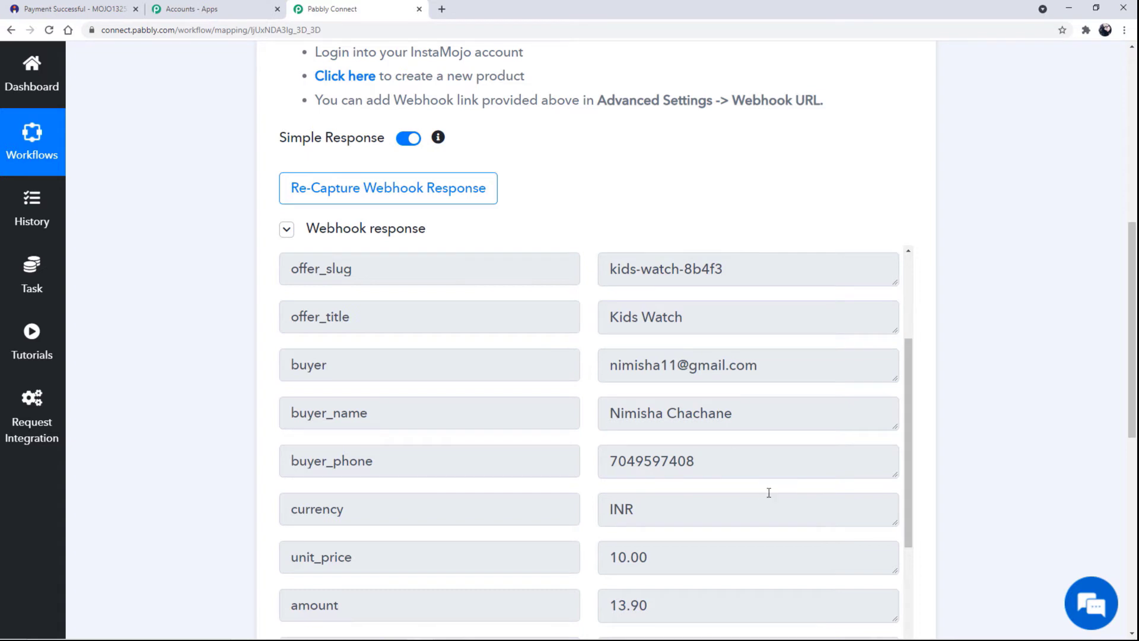
{"action": "scroll", "coordinate": [745, 475], "scroll_direction": "down", "scroll_amount": 3}
{"action": "scroll", "coordinate": [724, 476], "scroll_direction": "down", "scroll_amount": 4}
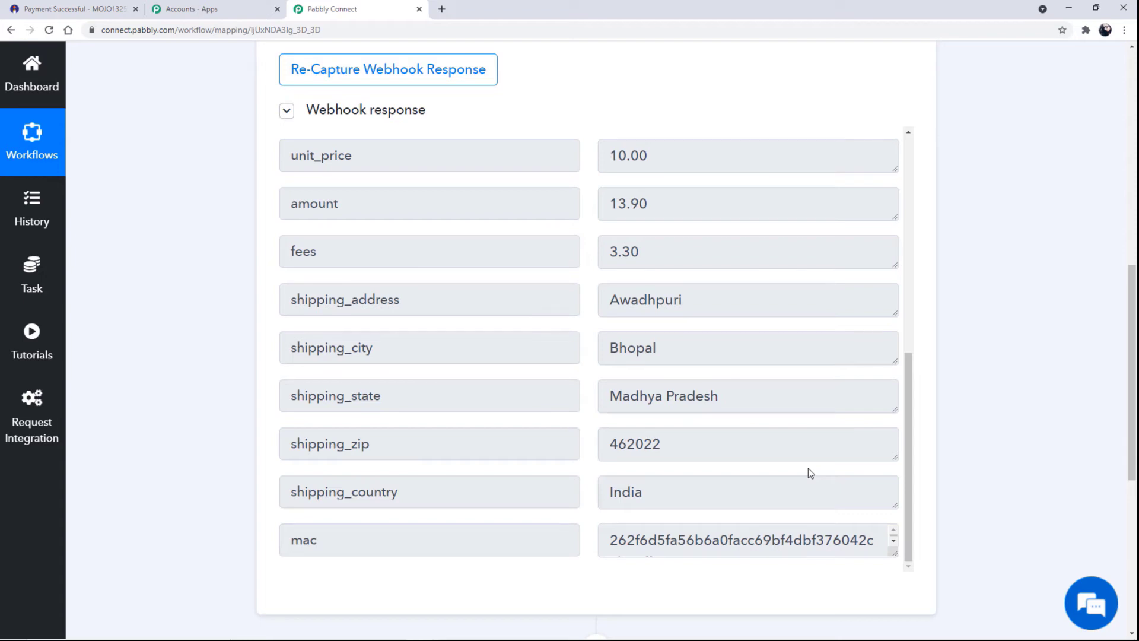
{"action": "scroll", "coordinate": [807, 472], "scroll_direction": "down", "scroll_amount": 3}
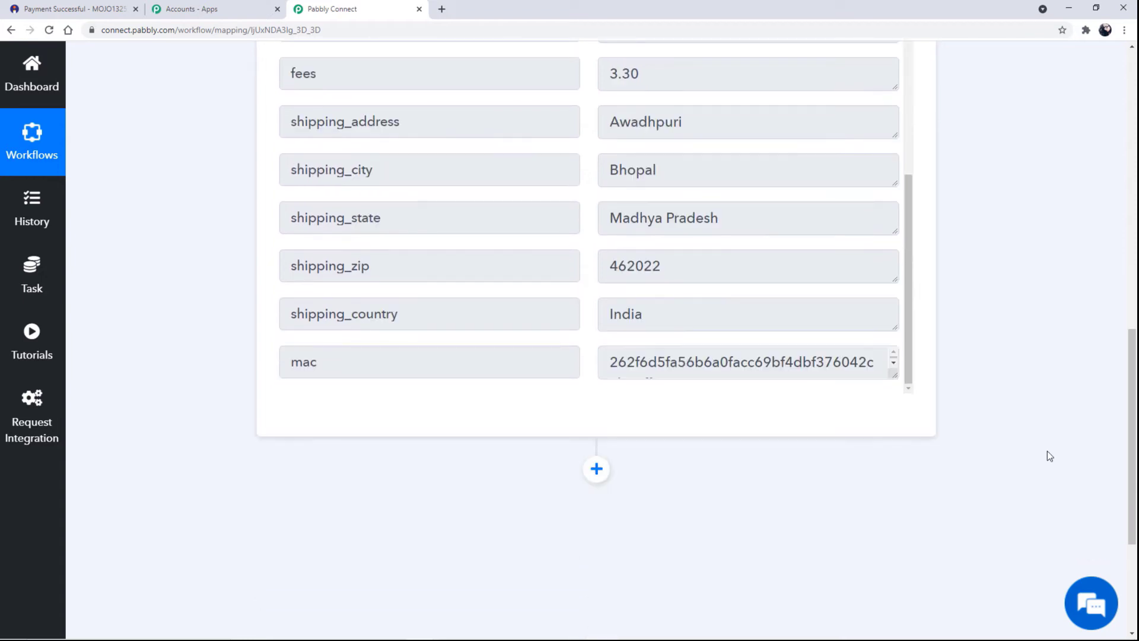
{"action": "scroll", "coordinate": [1047, 450], "scroll_direction": "up", "scroll_amount": 3}
{"action": "scroll", "coordinate": [1048, 451], "scroll_direction": "up", "scroll_amount": 10}
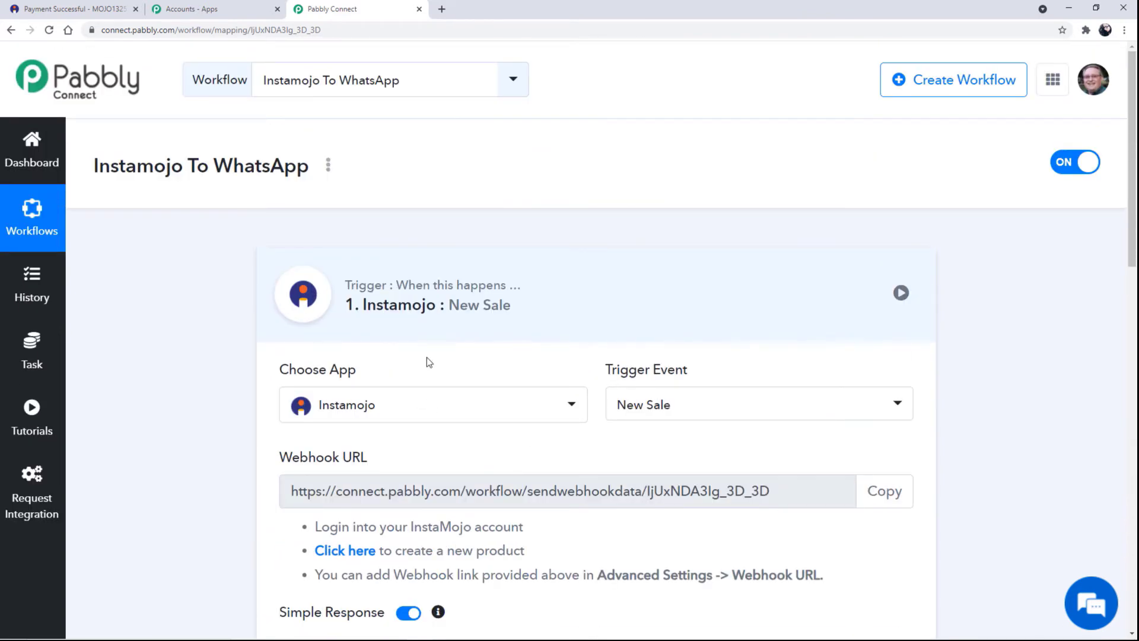
{"action": "scroll", "coordinate": [994, 372], "scroll_direction": "down", "scroll_amount": 8}
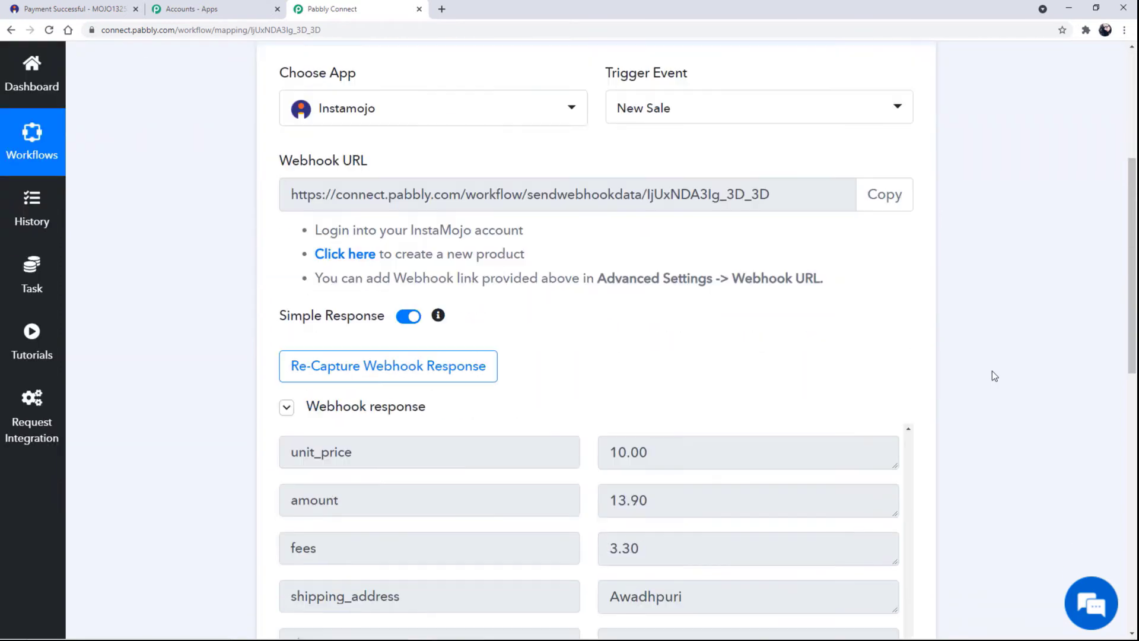
{"action": "scroll", "coordinate": [992, 403], "scroll_direction": "down", "scroll_amount": 9}
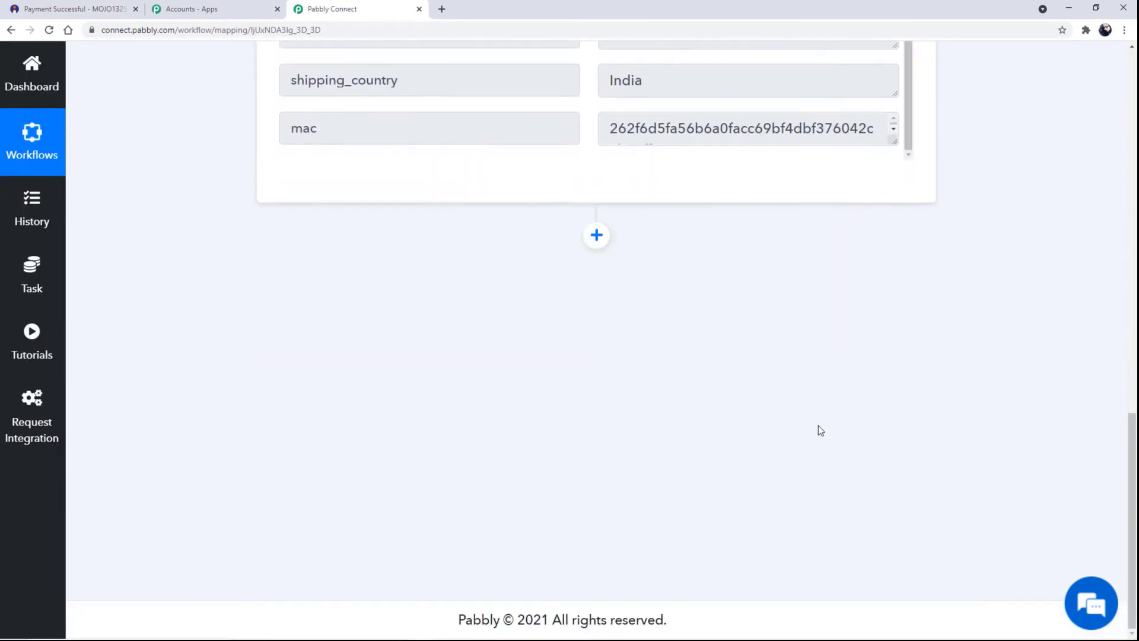
Add a new action step, search 'Chat' to select Chat API, and choose the Send Message event.
{"action": "left_click", "coordinate": [596, 237]}
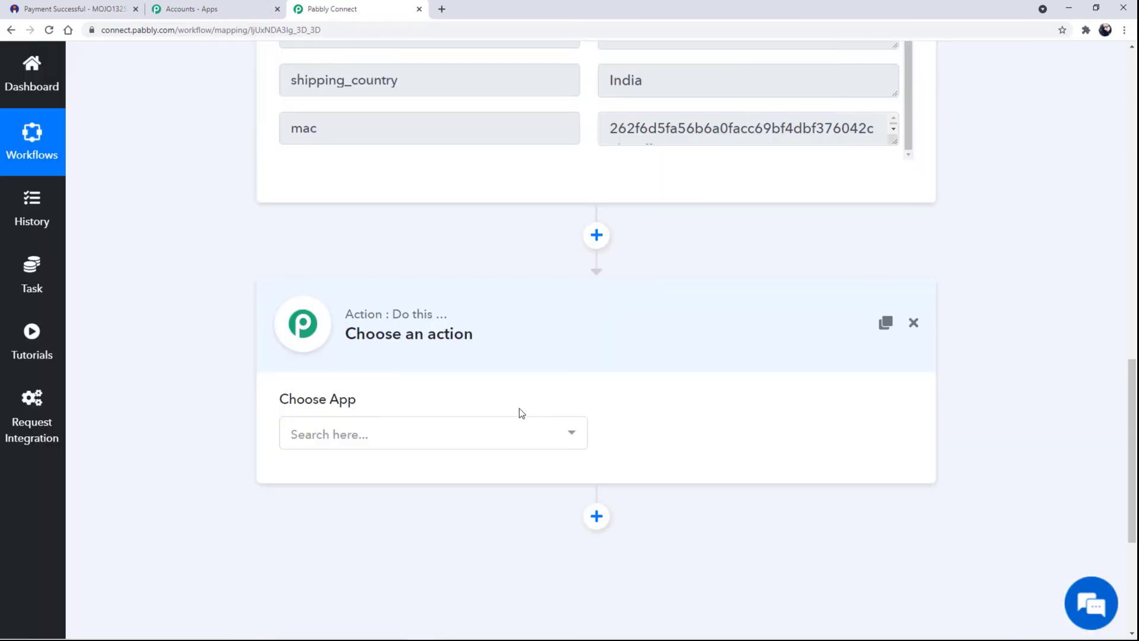
{"action": "left_click", "coordinate": [469, 428]}
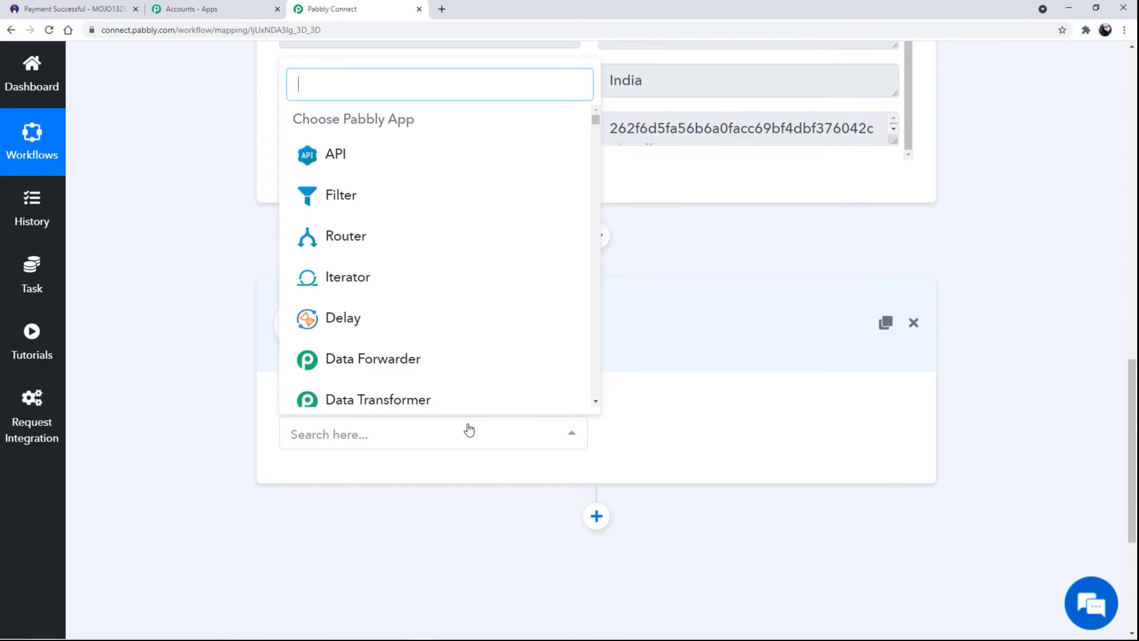
{"action": "type", "text": "Chat"}
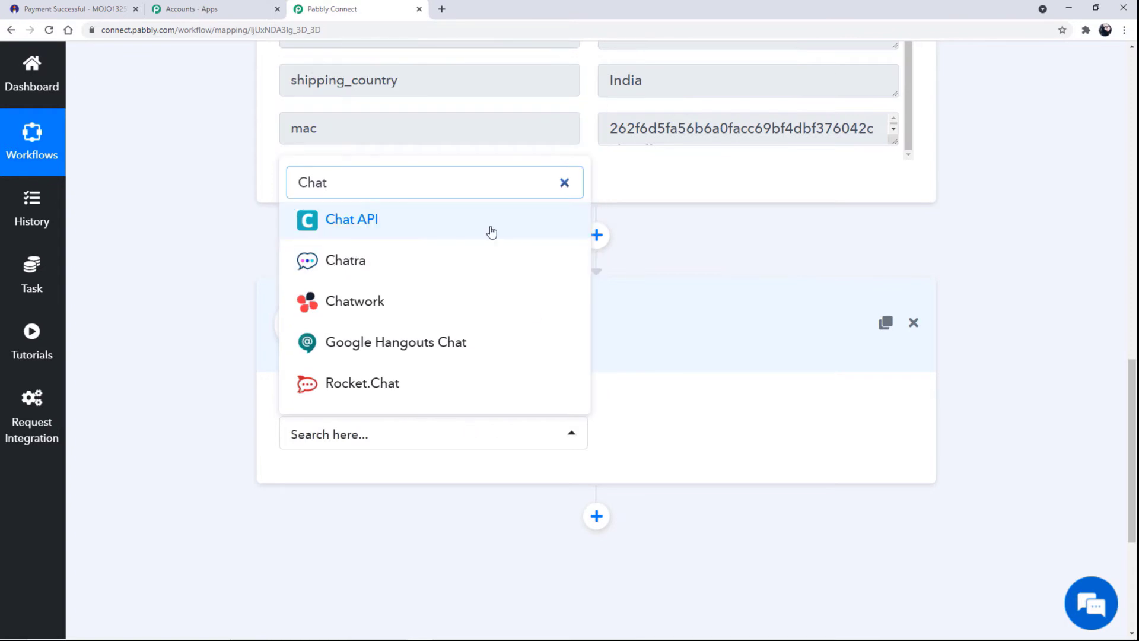
{"action": "left_click", "coordinate": [491, 231]}
{"action": "left_click", "coordinate": [572, 445]}
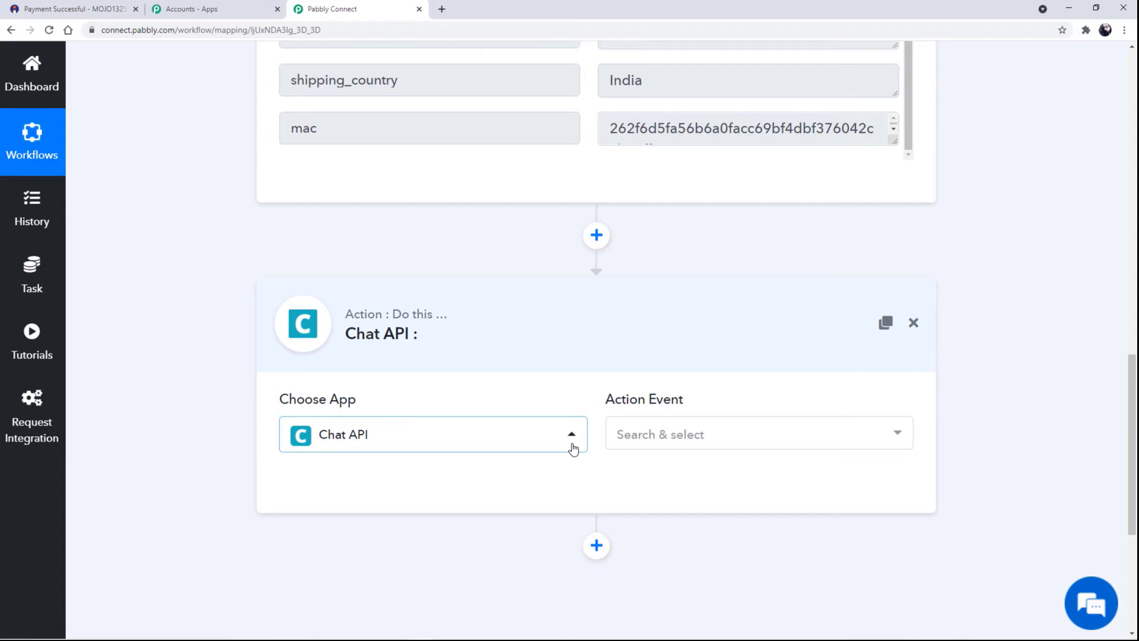
{"action": "left_click", "coordinate": [808, 441]}
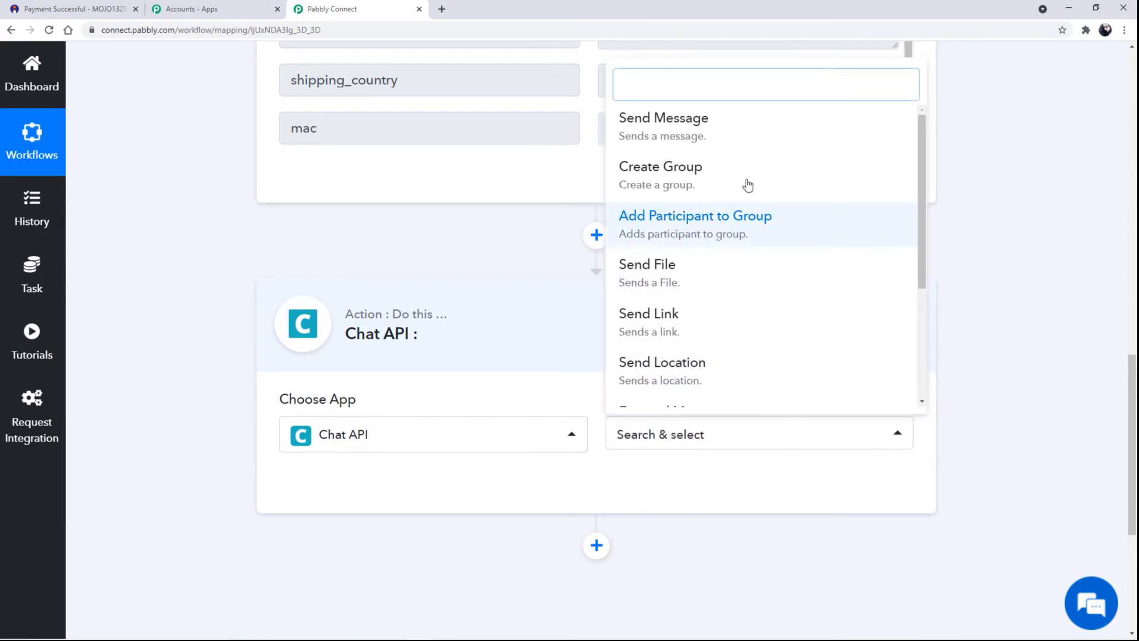
{"action": "left_click", "coordinate": [774, 141]}
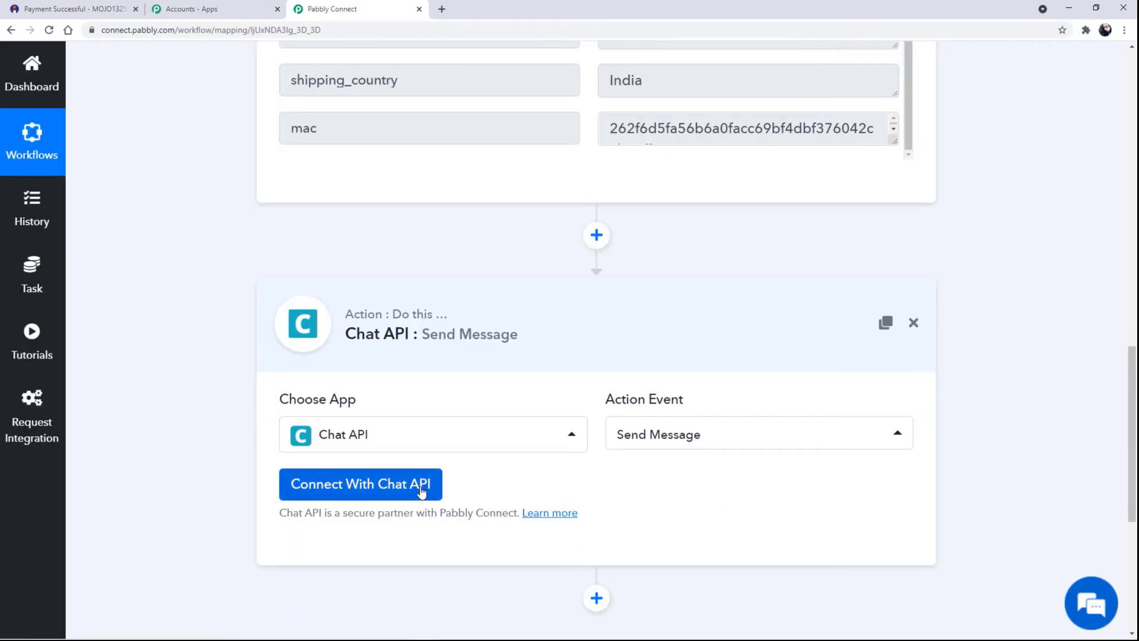
Start a new Chat API connection and bring up the Chat API account page.
{"action": "left_click", "coordinate": [422, 490]}
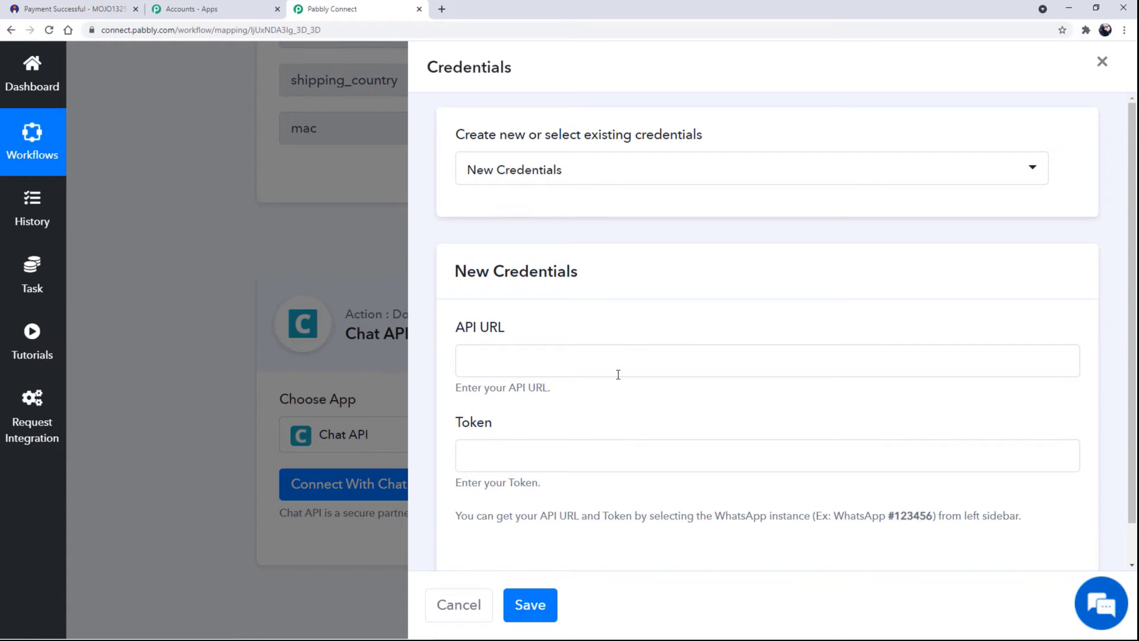
{"action": "key", "text": "alt+Tab"}
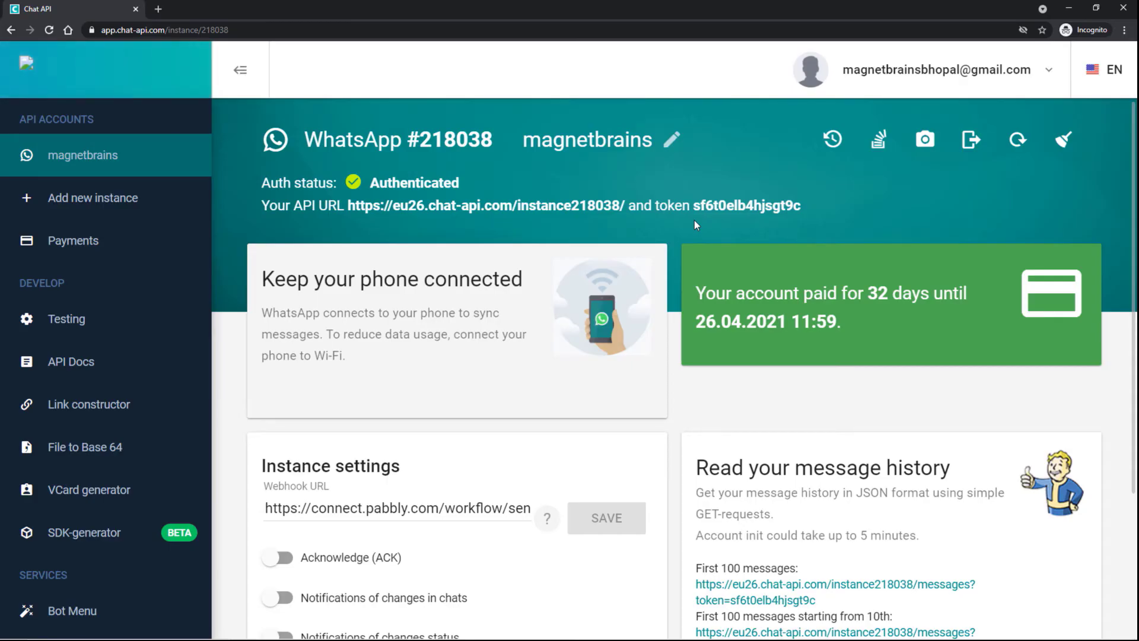
Select the WhatsApp instance's full API URL on the Chat API dashboard.
{"action": "scroll", "coordinate": [696, 224], "scroll_direction": "down", "scroll_amount": 3}
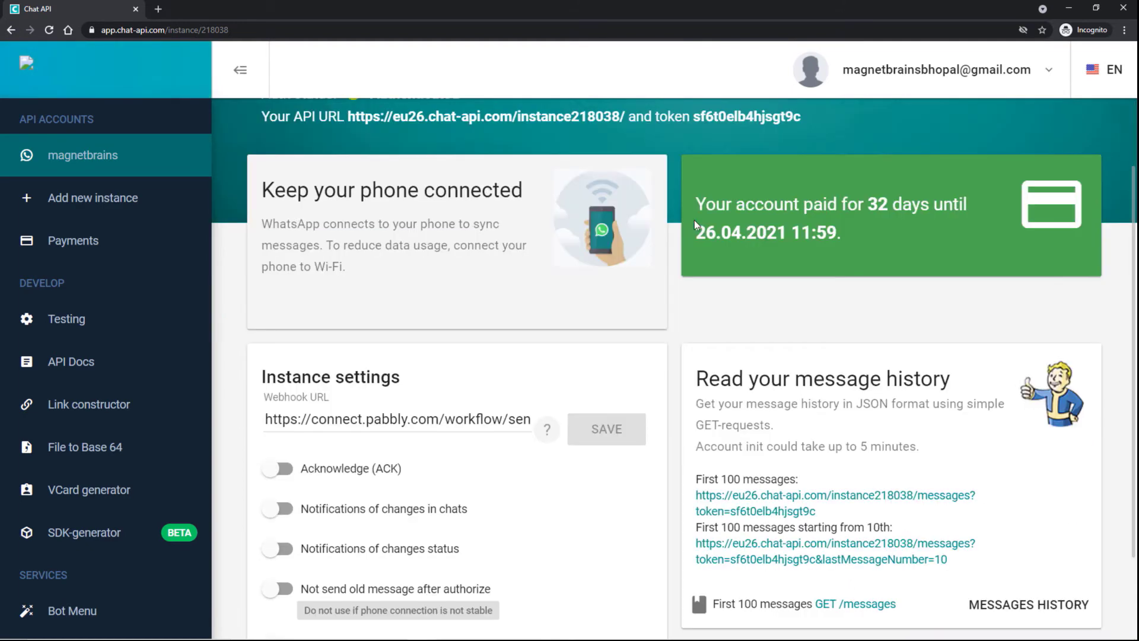
{"action": "scroll", "coordinate": [731, 237], "scroll_direction": "up", "scroll_amount": 3}
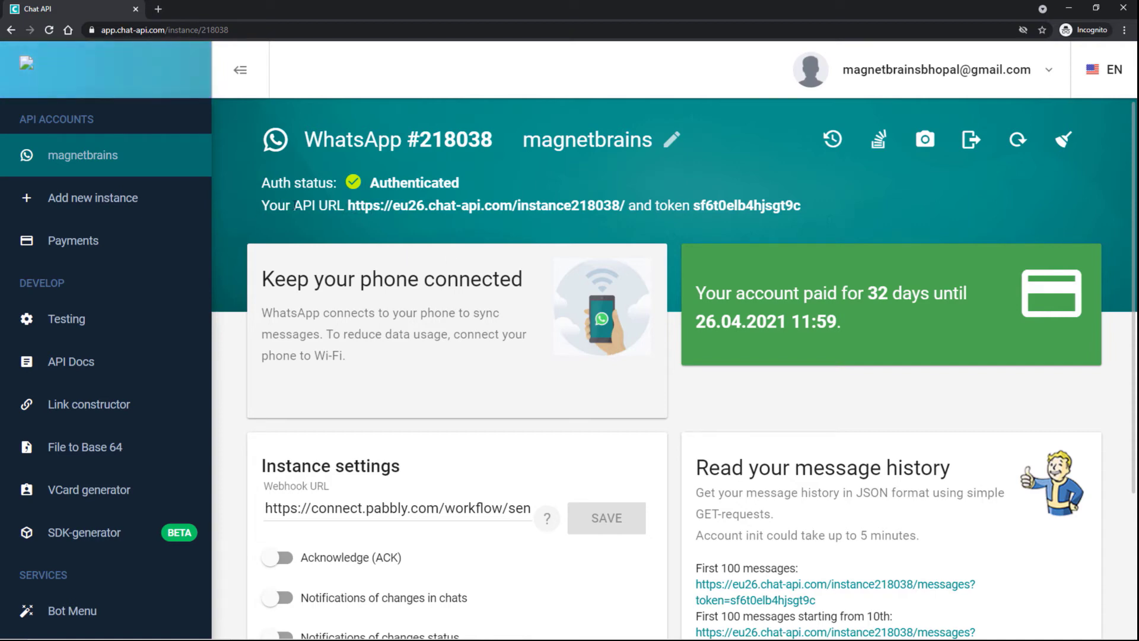
{"action": "left_click_drag", "start_coordinate": [347, 206], "coordinate": [464, 209]}
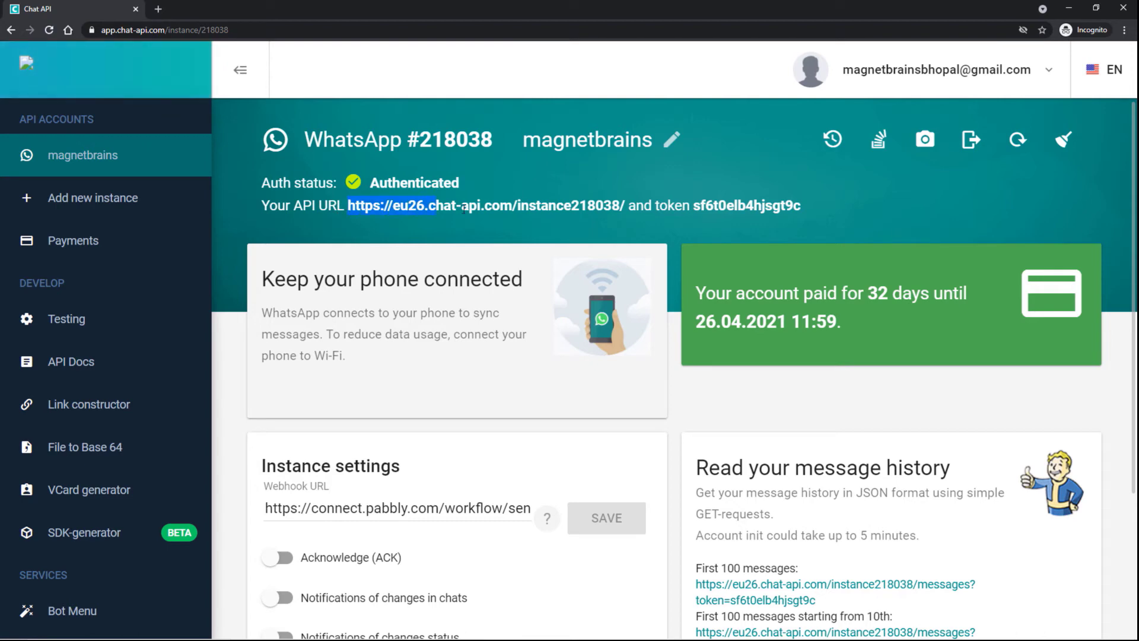
{"action": "left_click_drag", "start_coordinate": [623, 213], "coordinate": [622, 209]}
{"action": "key", "text": "ctrl+c"}
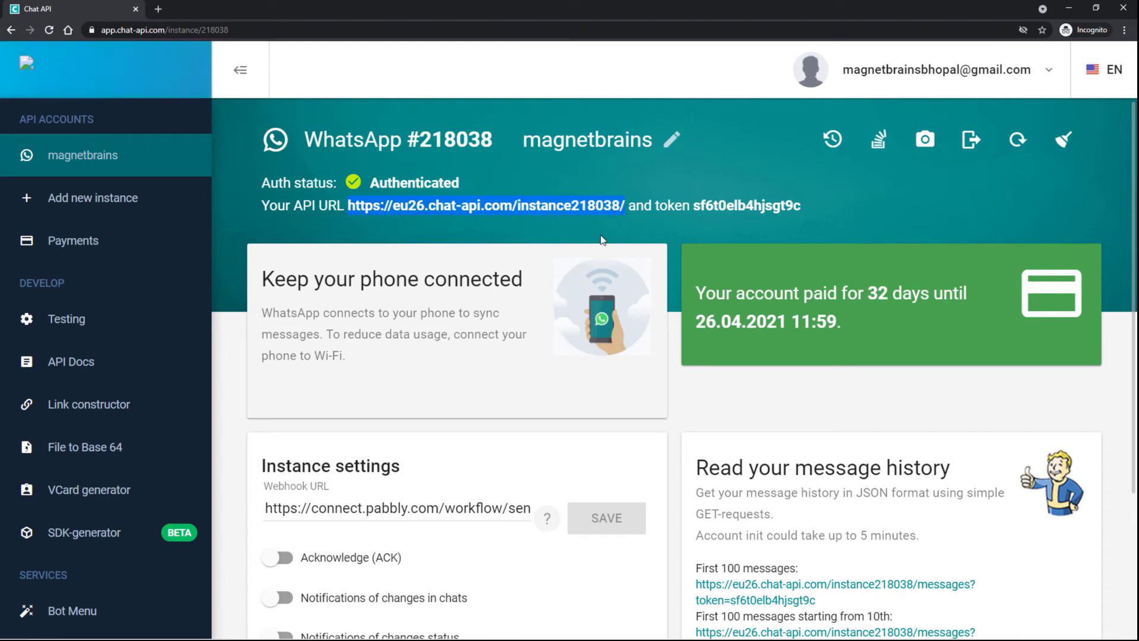
Paste the API URL and the copied instance token into the credentials form and save them.
{"action": "key", "text": "alt+Tab"}
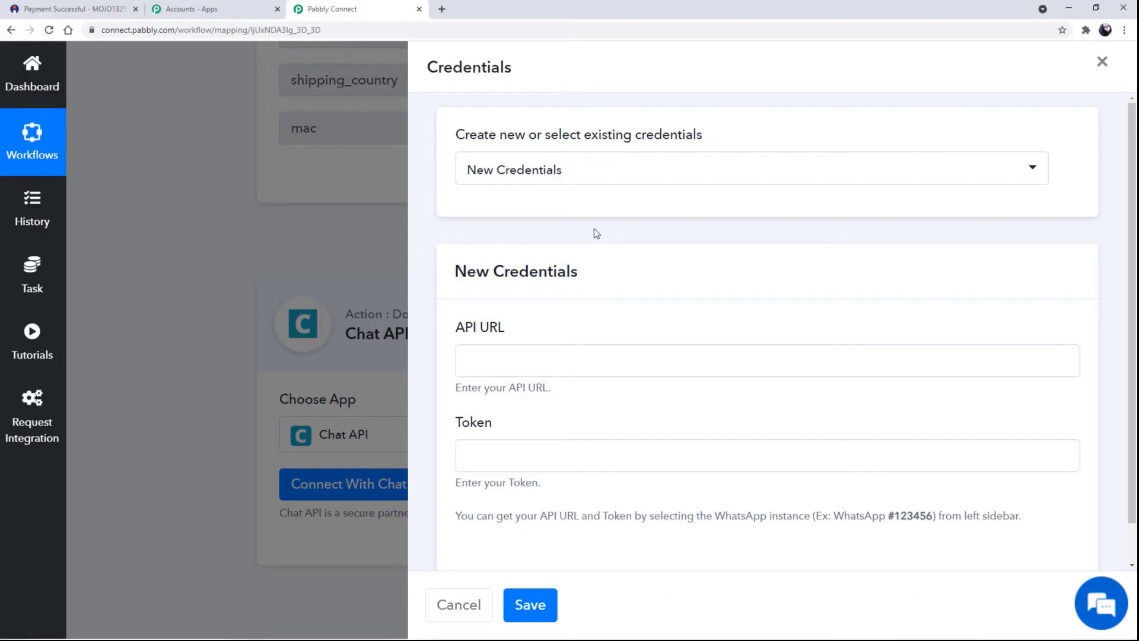
{"action": "left_click", "coordinate": [524, 359]}
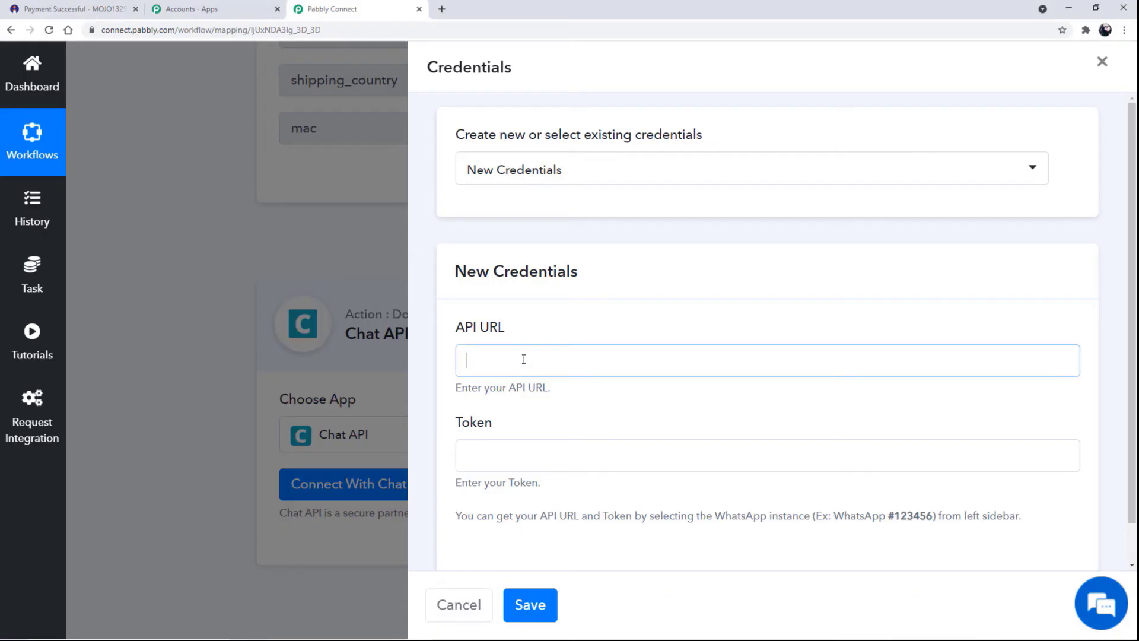
{"action": "key", "text": "ctrl+v"}
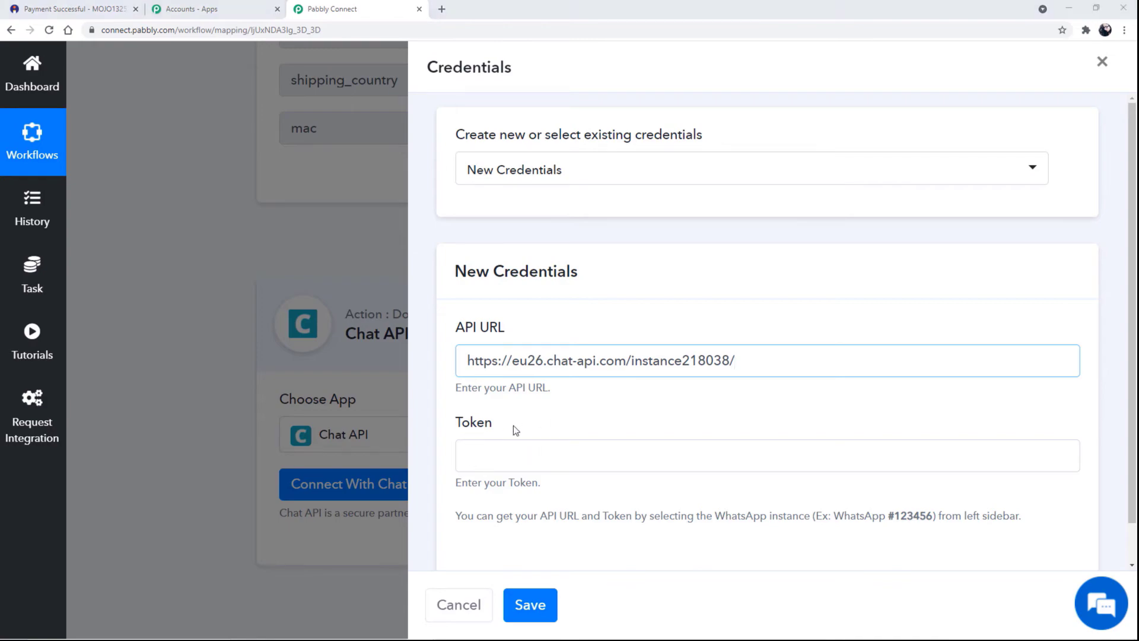
{"action": "key", "text": "alt+Tab"}
{"action": "left_click_drag", "start_coordinate": [812, 208], "coordinate": [692, 205]}
{"action": "key", "text": "ctrl+c"}
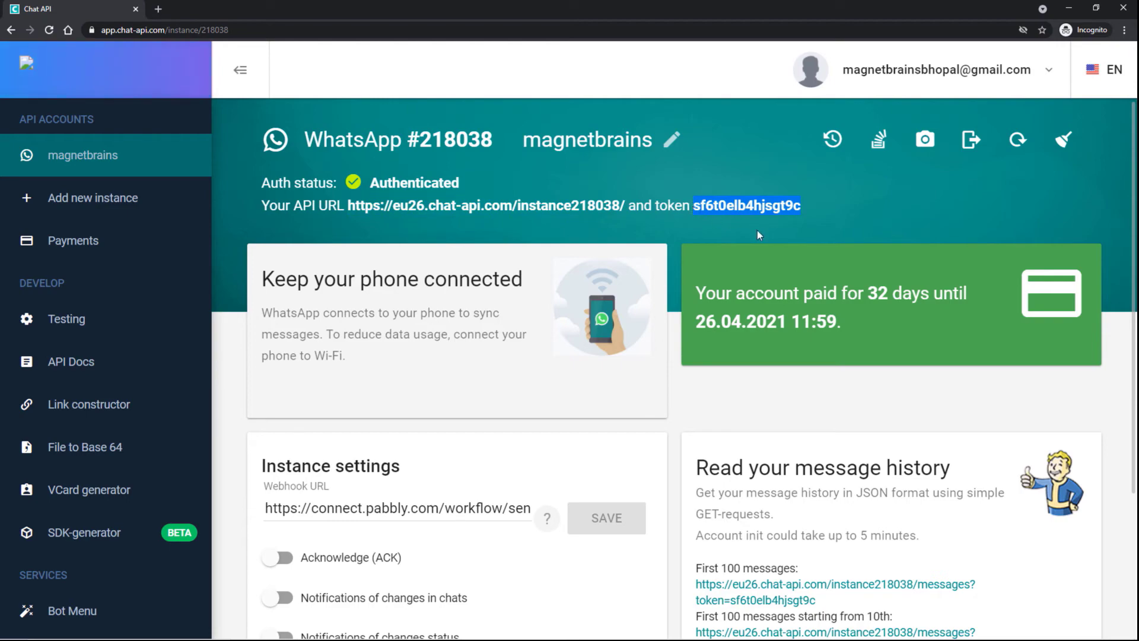
{"action": "key", "text": "alt+Tab"}
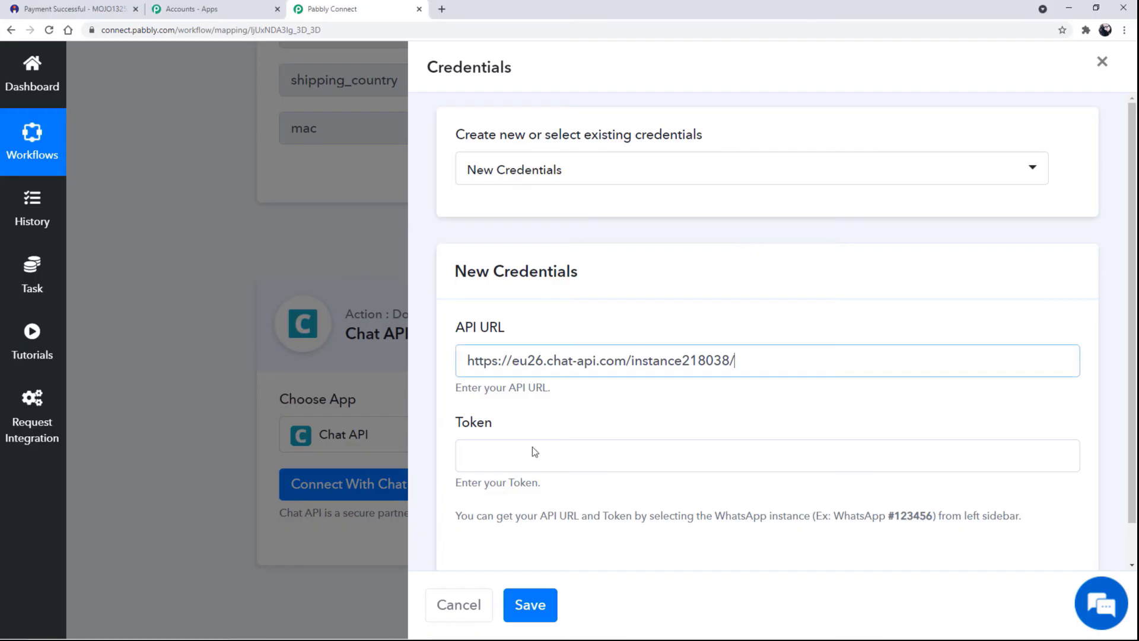
{"action": "left_click", "coordinate": [501, 456]}
{"action": "key", "text": "ctrl+v"}
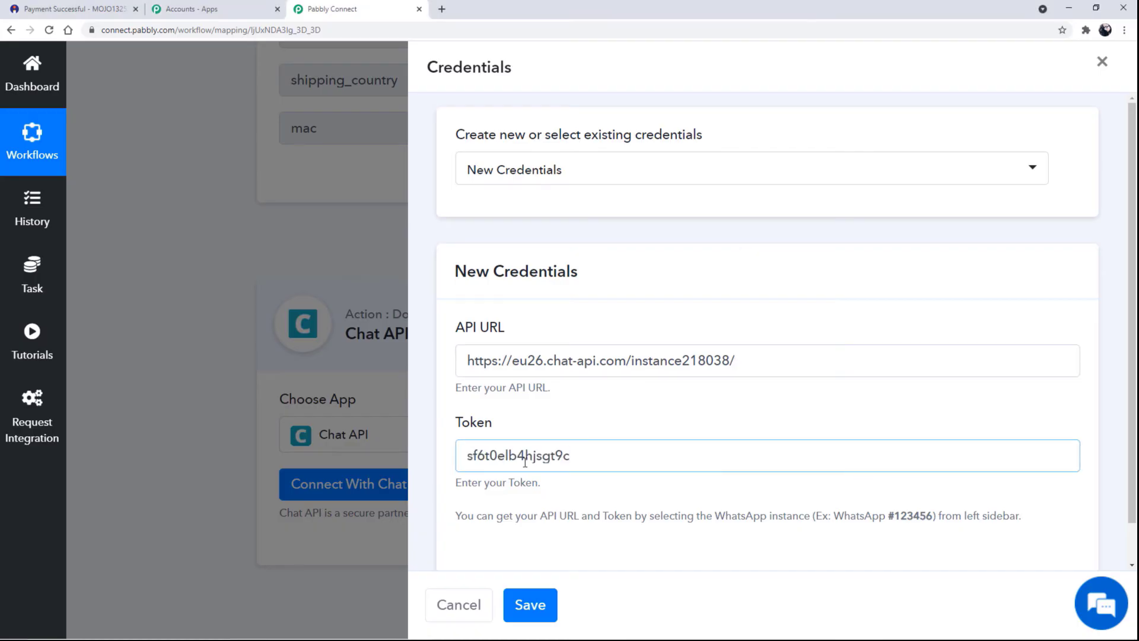
{"action": "left_click", "coordinate": [542, 606]}
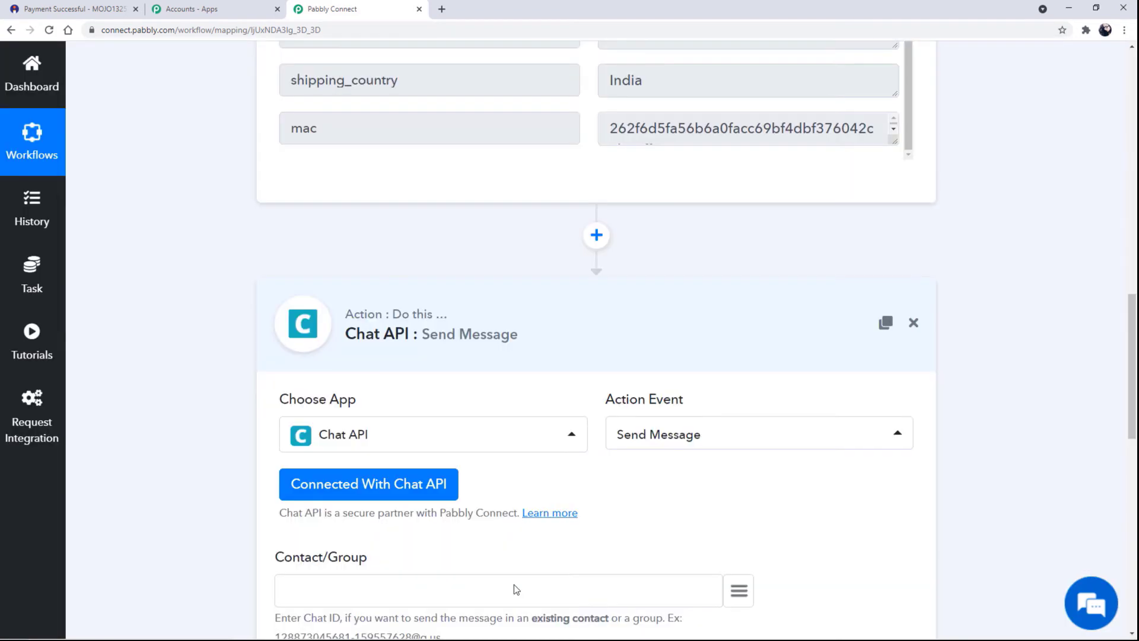
Scroll to the Send Message fields and point out the Contact/Group section.
{"action": "scroll", "coordinate": [515, 589], "scroll_direction": "down", "scroll_amount": 4}
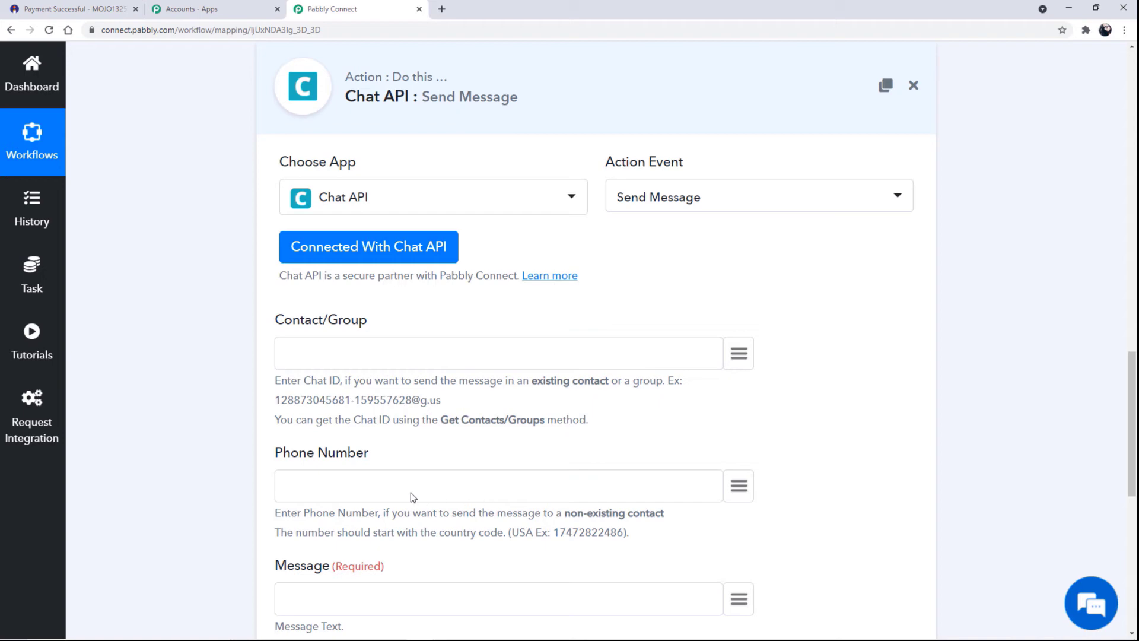
{"action": "scroll", "coordinate": [340, 460], "scroll_direction": "down", "scroll_amount": 1}
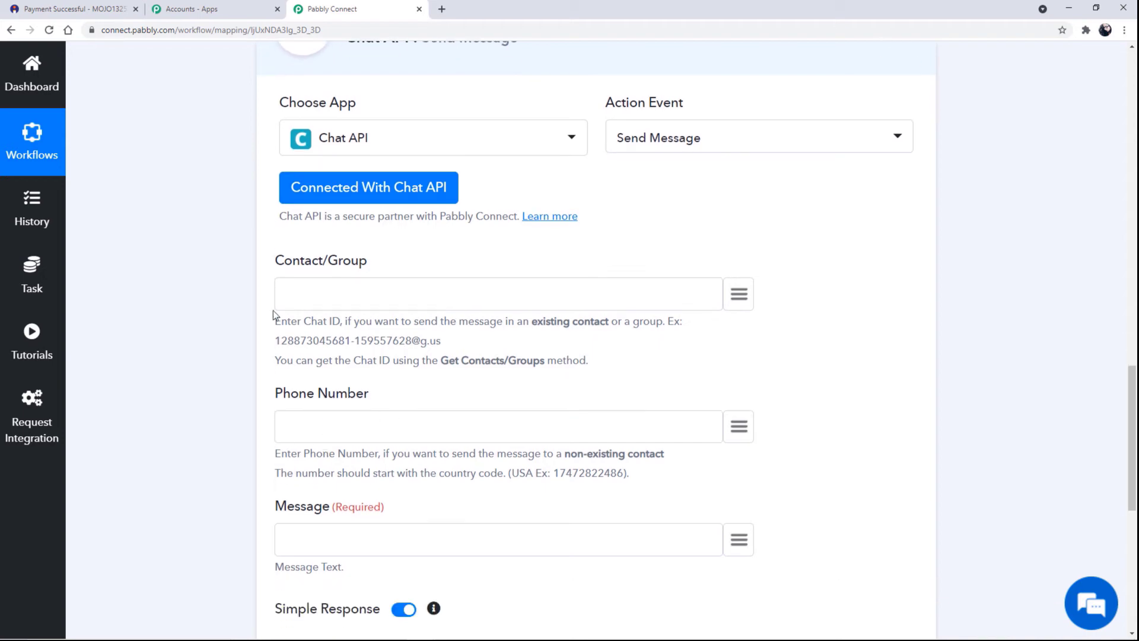
{"action": "left_click_drag", "start_coordinate": [276, 266], "coordinate": [363, 265]}
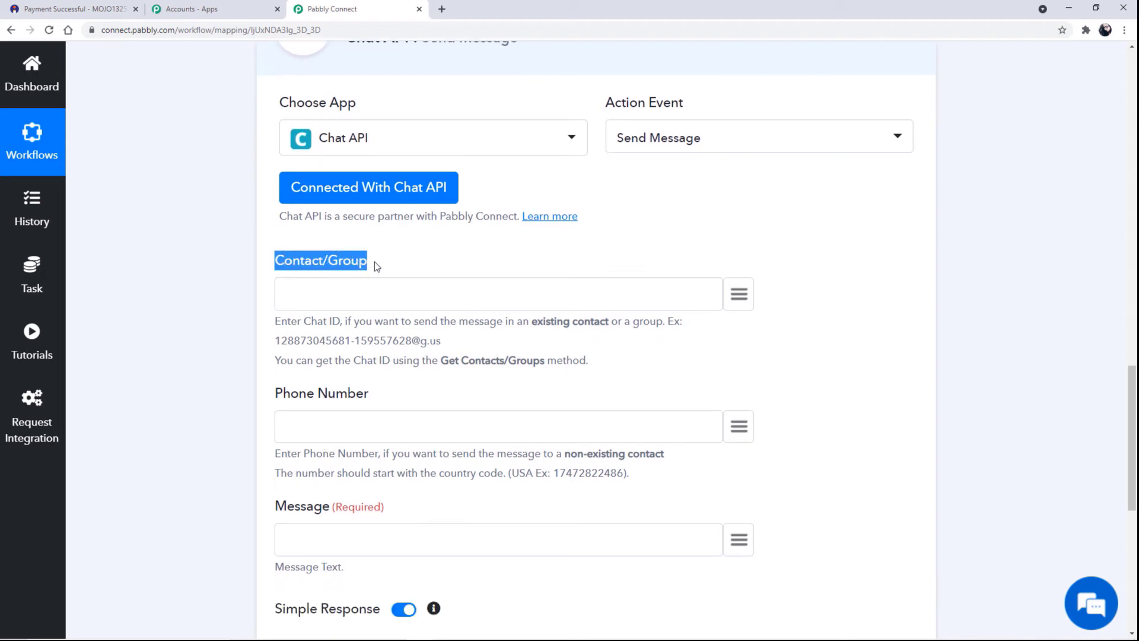
{"action": "left_click", "coordinate": [223, 355]}
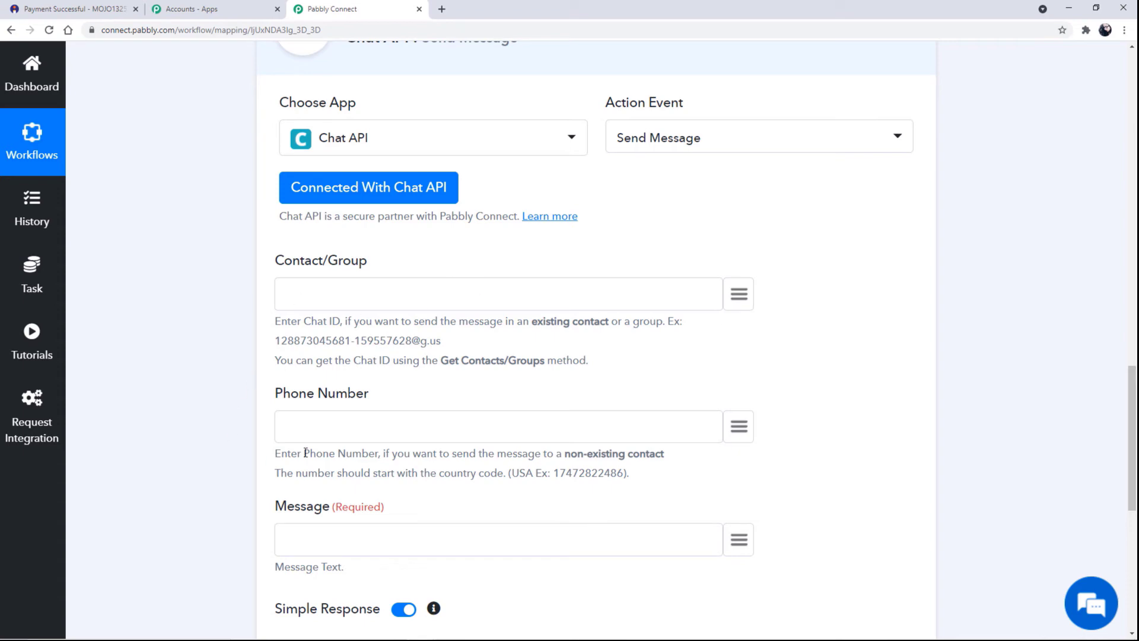
Map buyer_phone into Phone Number and prefix it with +91.
{"action": "left_click_drag", "start_coordinate": [270, 393], "coordinate": [401, 391]}
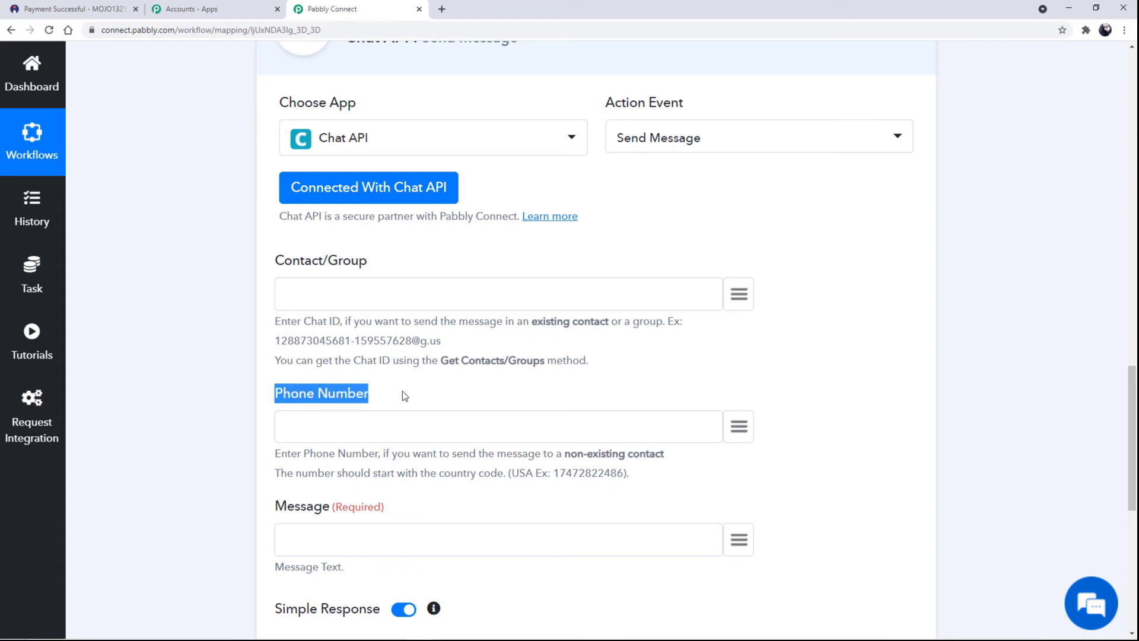
{"action": "left_click", "coordinate": [546, 416]}
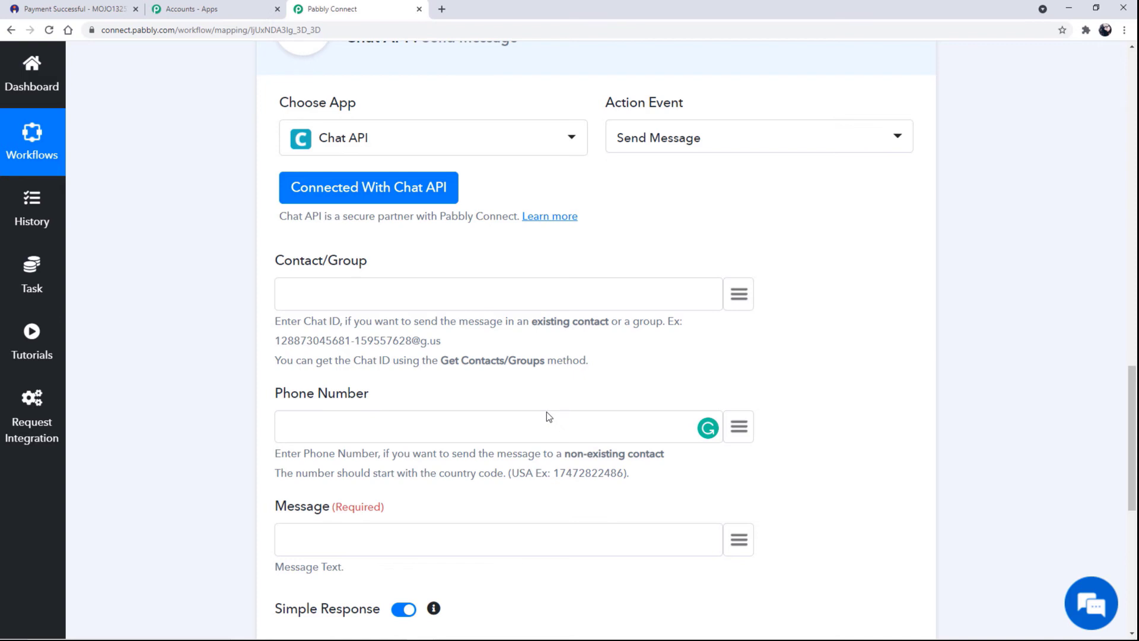
{"action": "left_click", "coordinate": [739, 427]}
{"action": "scroll", "coordinate": [516, 539], "scroll_direction": "down", "scroll_amount": 5}
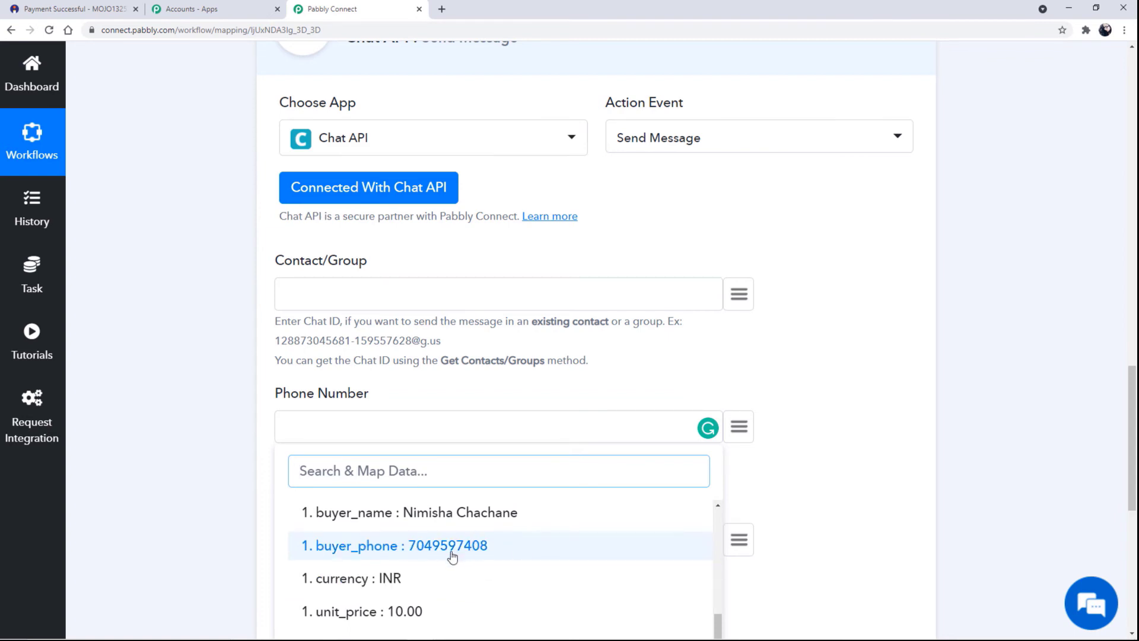
{"action": "left_click", "coordinate": [452, 552]}
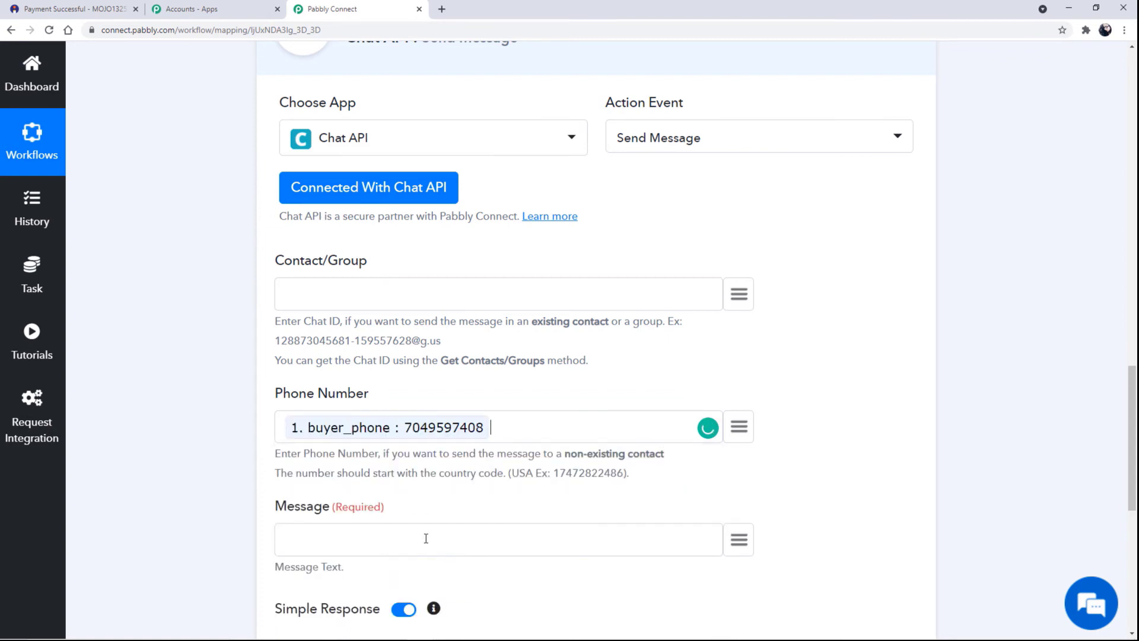
{"action": "left_click", "coordinate": [284, 426]}
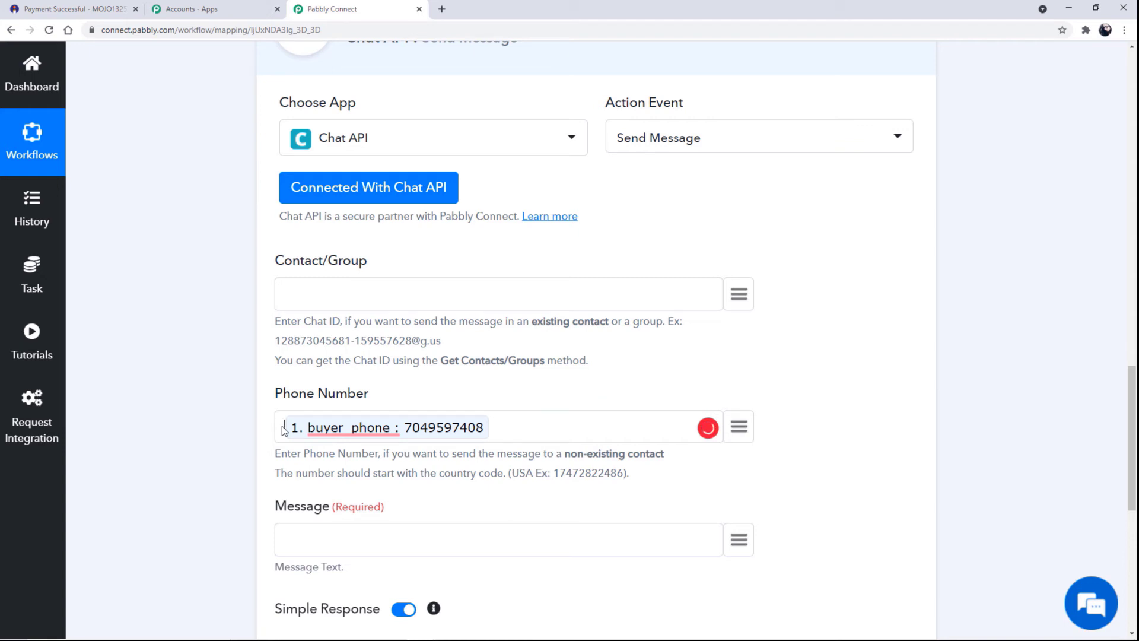
{"action": "type", "text": "+91"}
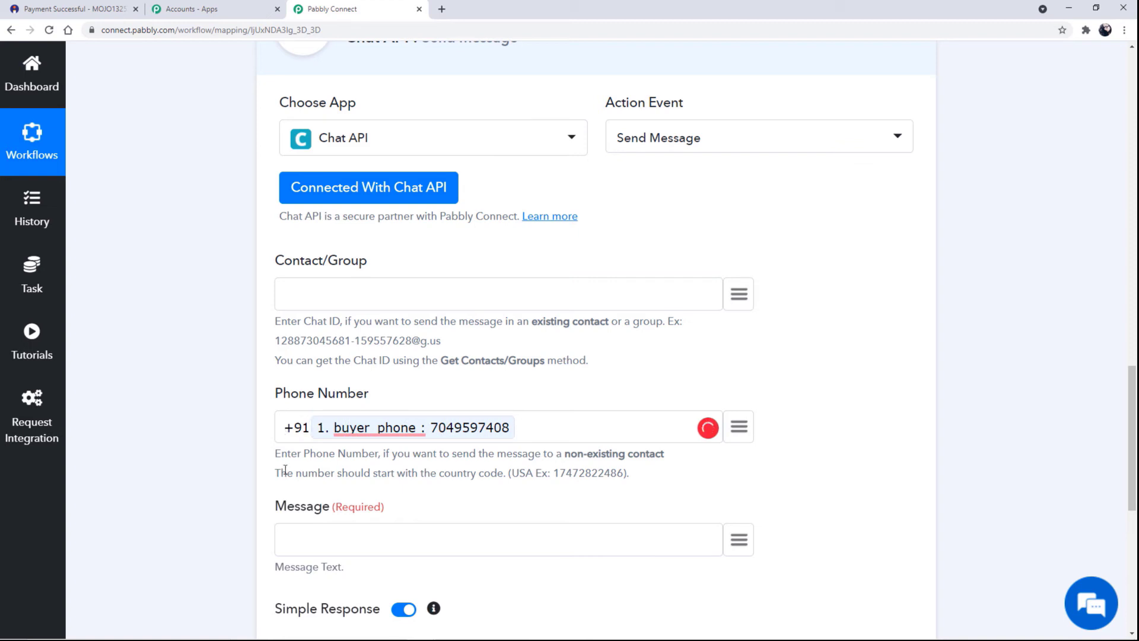
{"action": "left_click_drag", "start_coordinate": [330, 507], "coordinate": [261, 497]}
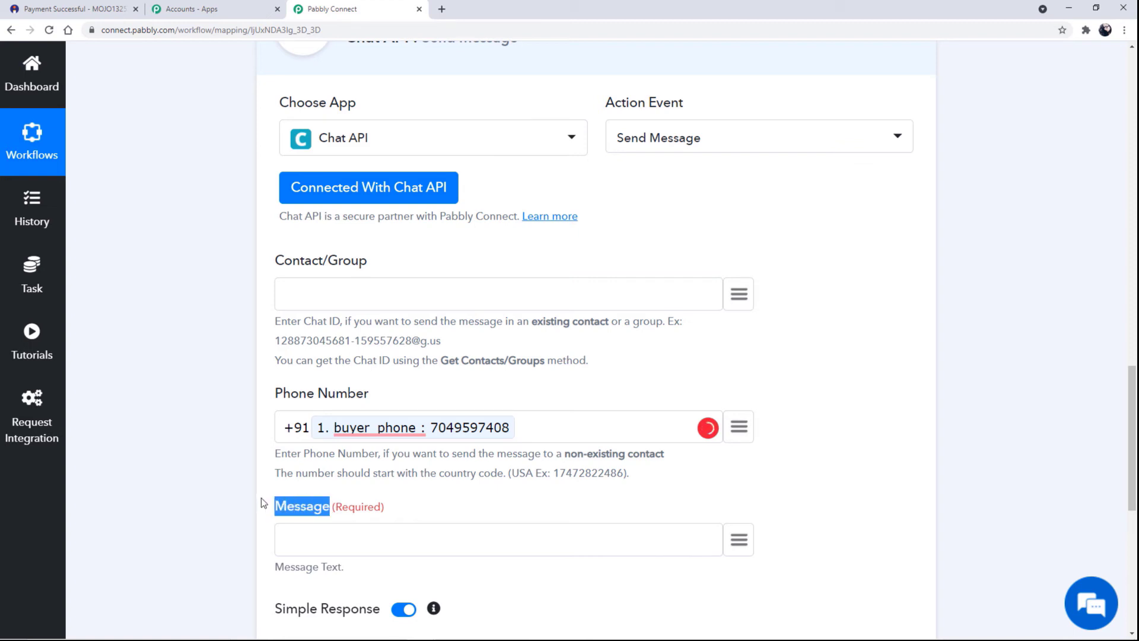
{"action": "scroll", "coordinate": [320, 552], "scroll_direction": "down", "scroll_amount": 2}
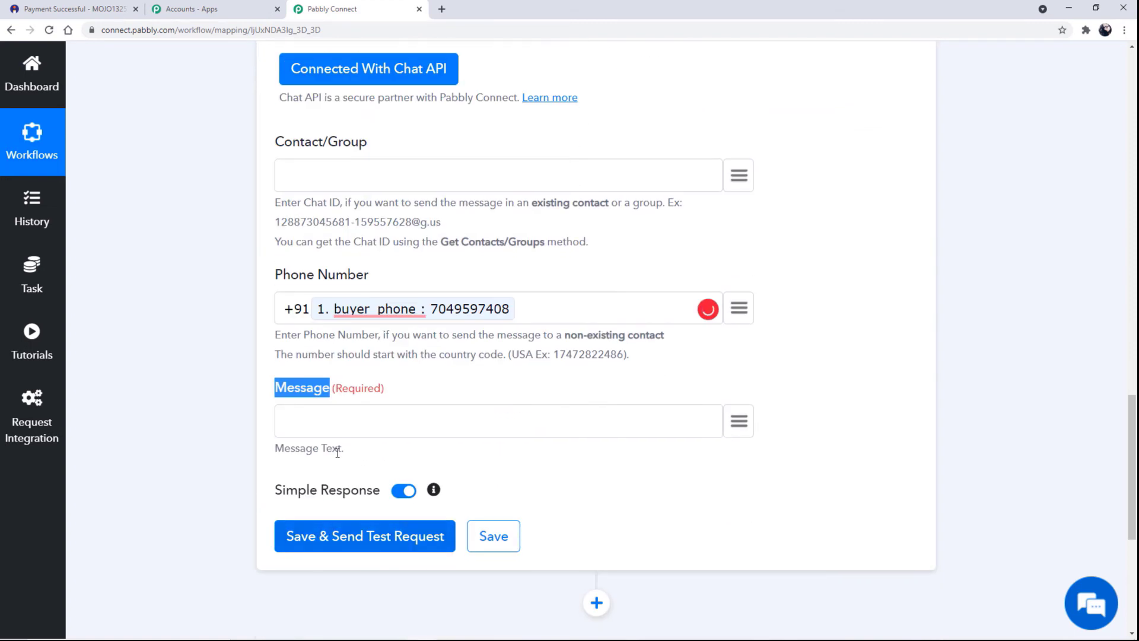
Start the Message with 'Hello' followed by the mapped buyer_name.
{"action": "left_click", "coordinate": [363, 417]}
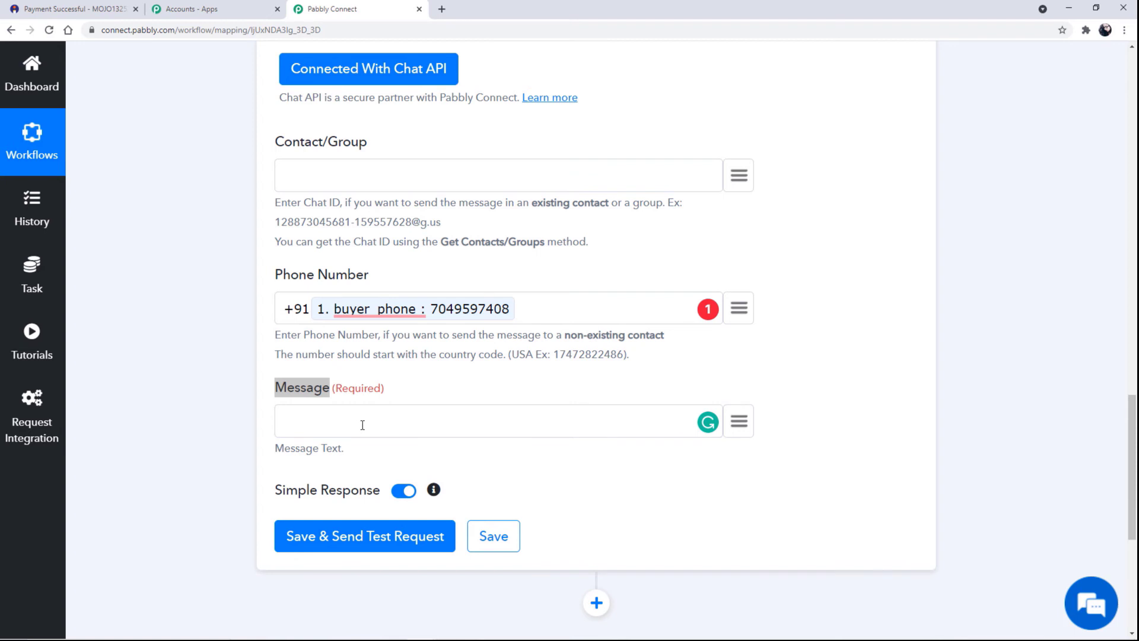
{"action": "type", "text": "Hello"}
{"action": "left_click", "coordinate": [739, 422]}
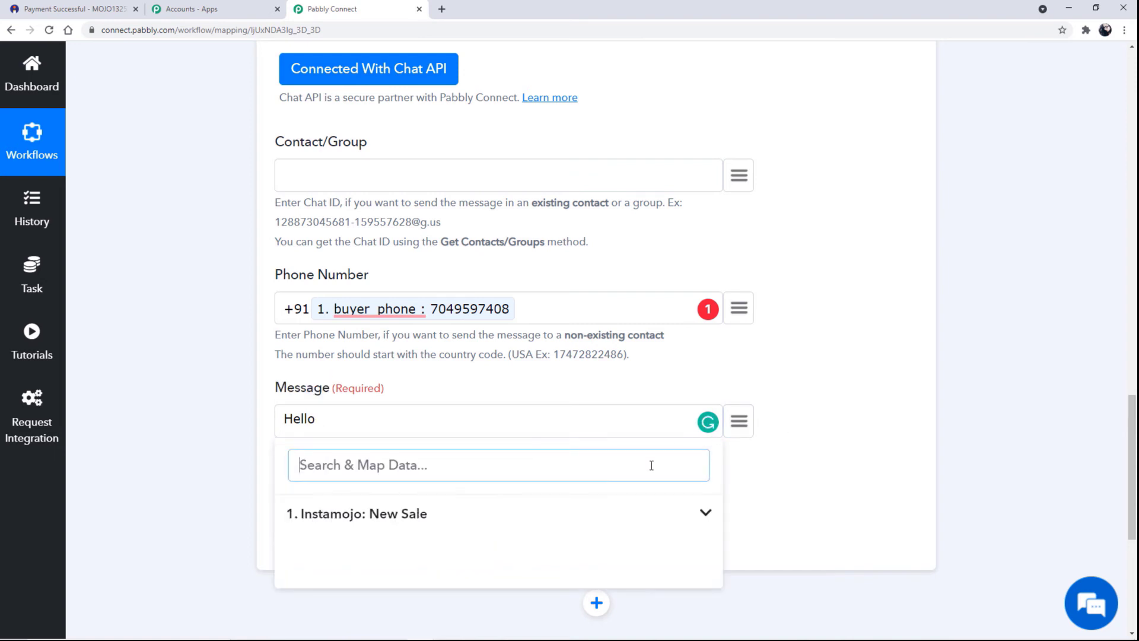
{"action": "left_click", "coordinate": [415, 521]}
{"action": "scroll", "coordinate": [414, 610], "scroll_direction": "down", "scroll_amount": 5}
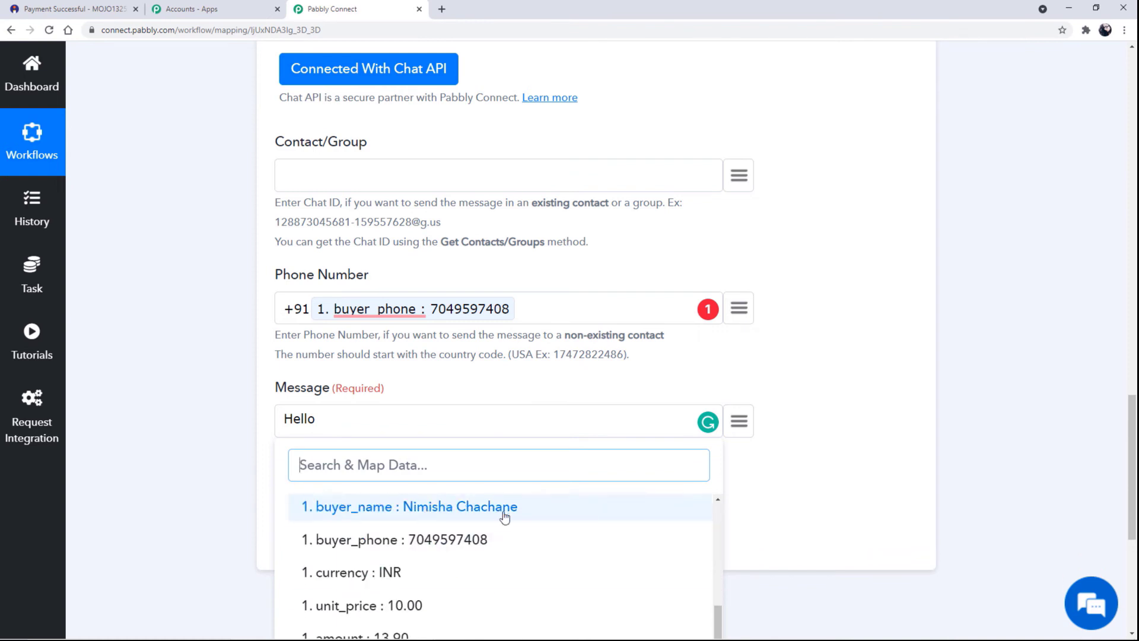
{"action": "left_click", "coordinate": [504, 517]}
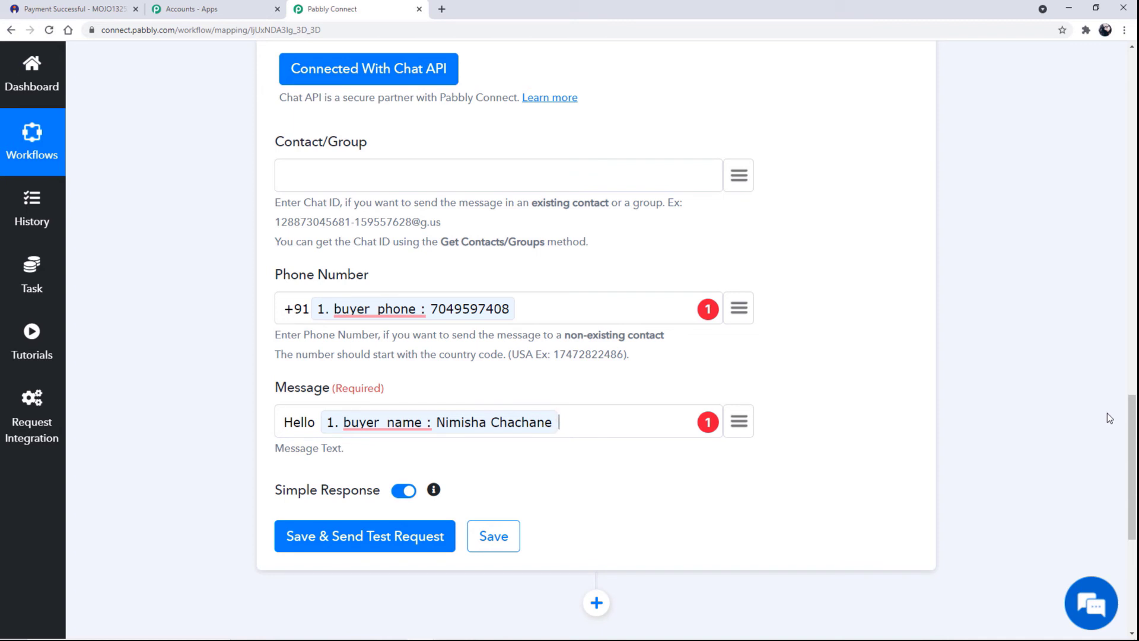
Add the lines 'Thanks For Shopping With Us.' and 'Here are your Payment ID details-'.
{"action": "type", "text": "\\n"}
{"action": "type", "text": "Thanks For"}
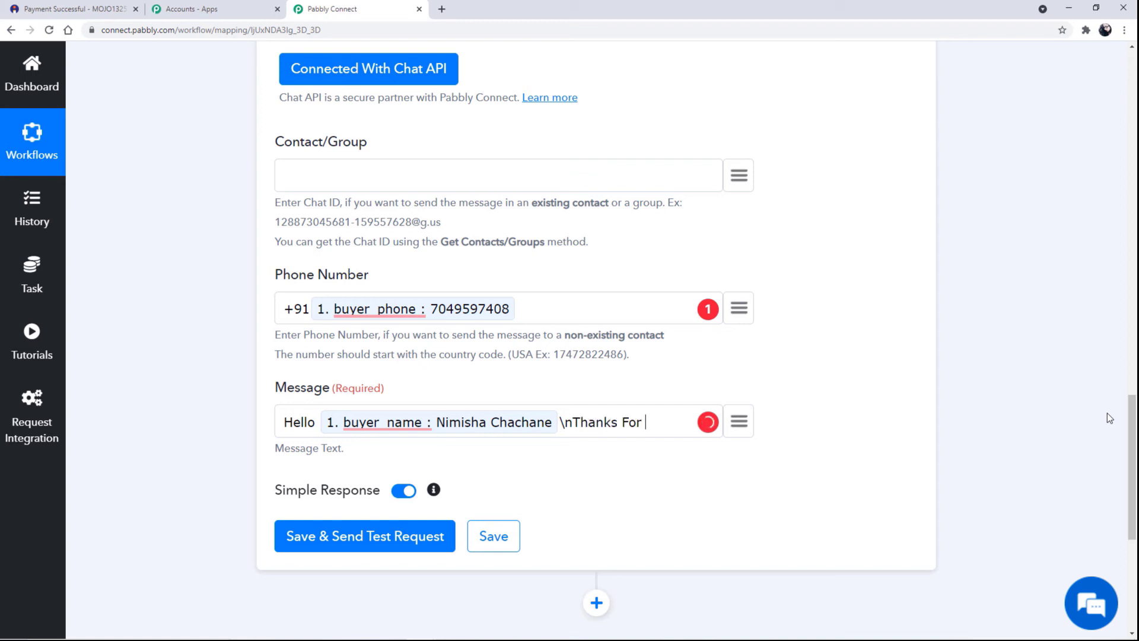
{"action": "type", "text": " Shopping With Us."}
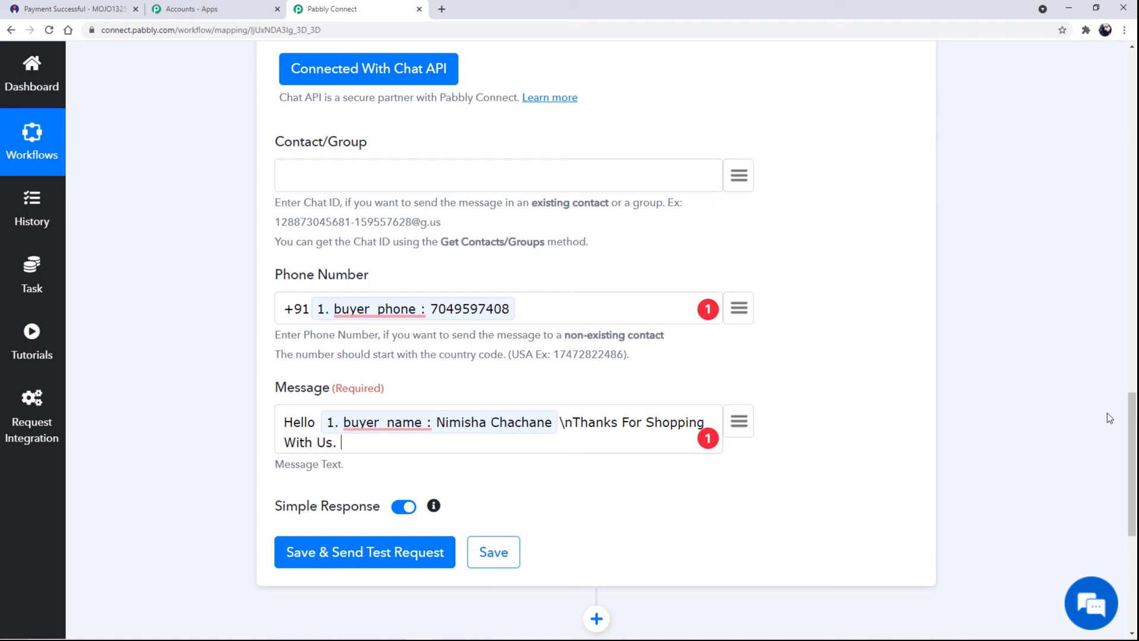
{"action": "type", "text": "Here are your "}
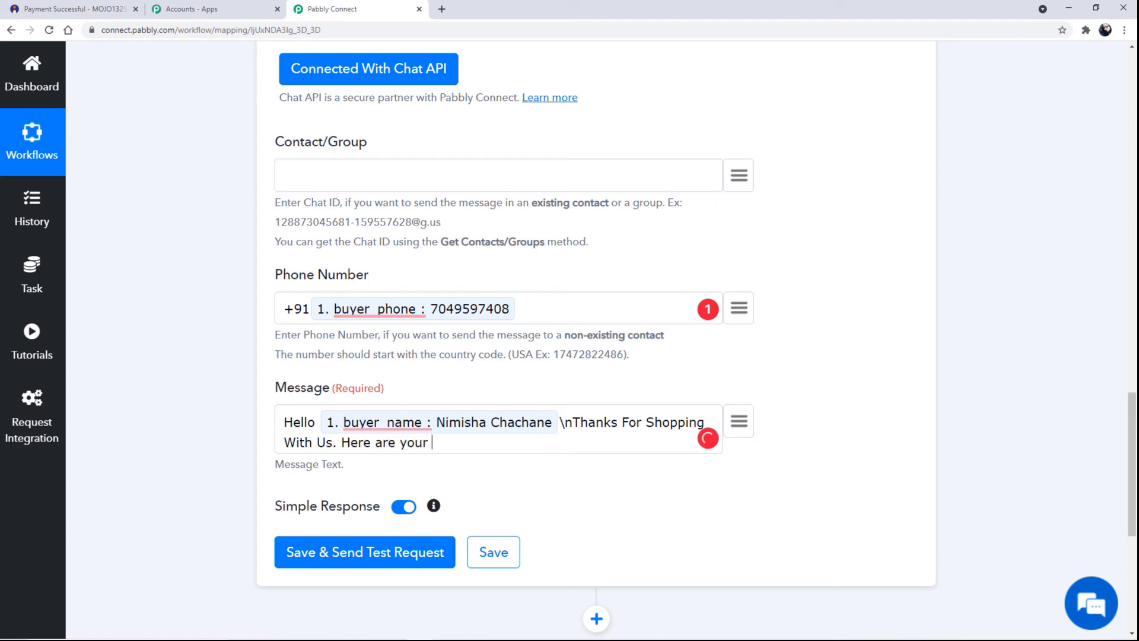
{"action": "type", "text": "Payment ID deatils"}
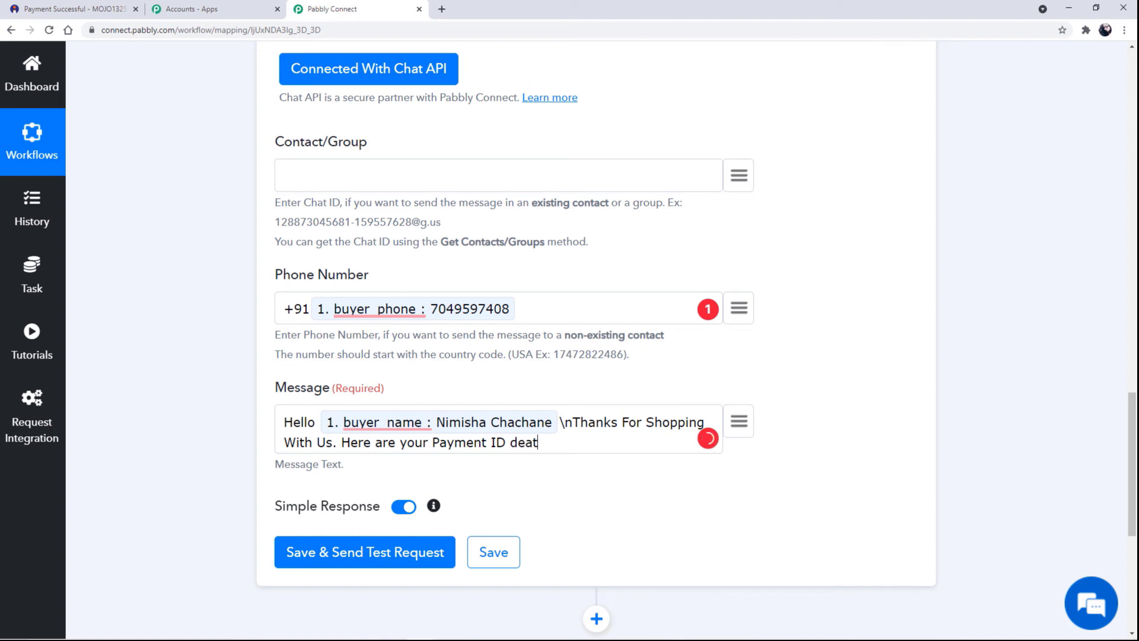
{"action": "key", "text": "BackSpace"}
{"action": "key", "text": "BackSpace"}
{"action": "key", "text": "BackSpace"}
{"action": "key", "text": "BackSpace"}
{"action": "key", "text": "BackSpace"}
{"action": "type", "text": "ra"}
{"action": "key", "text": "BackSpace"}
{"action": "key", "text": "BackSpace"}
{"action": "type", "text": "tails-"}
Append the mapped payment_id and '. Your product will be deliver soon. Keep shopping with us.'.
{"action": "left_click", "coordinate": [739, 421]}
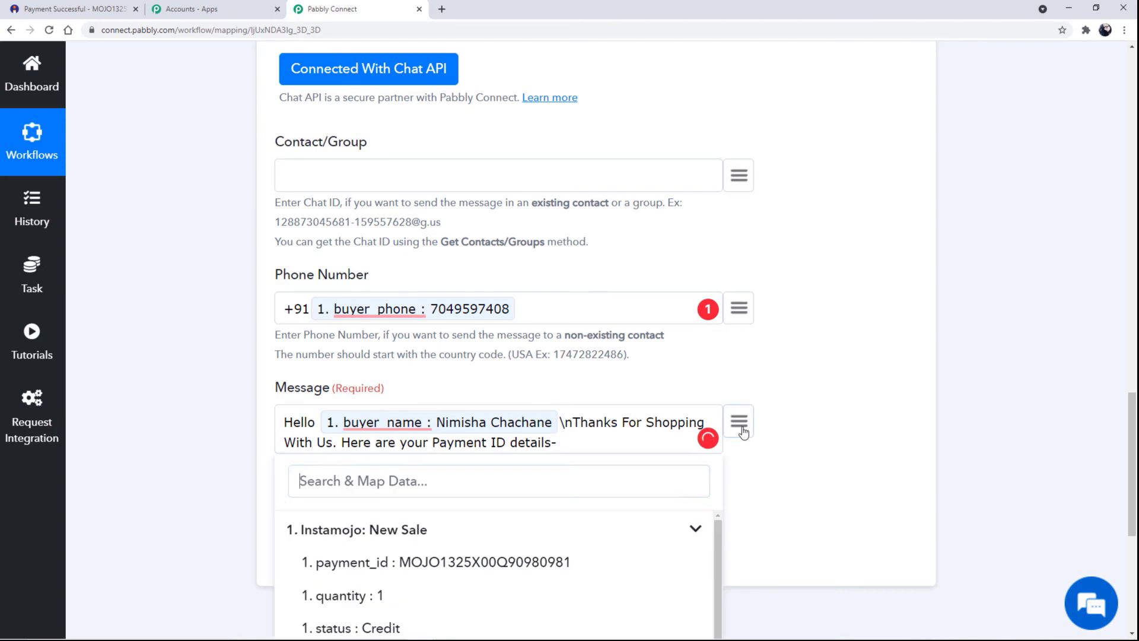
{"action": "left_click", "coordinate": [463, 564]}
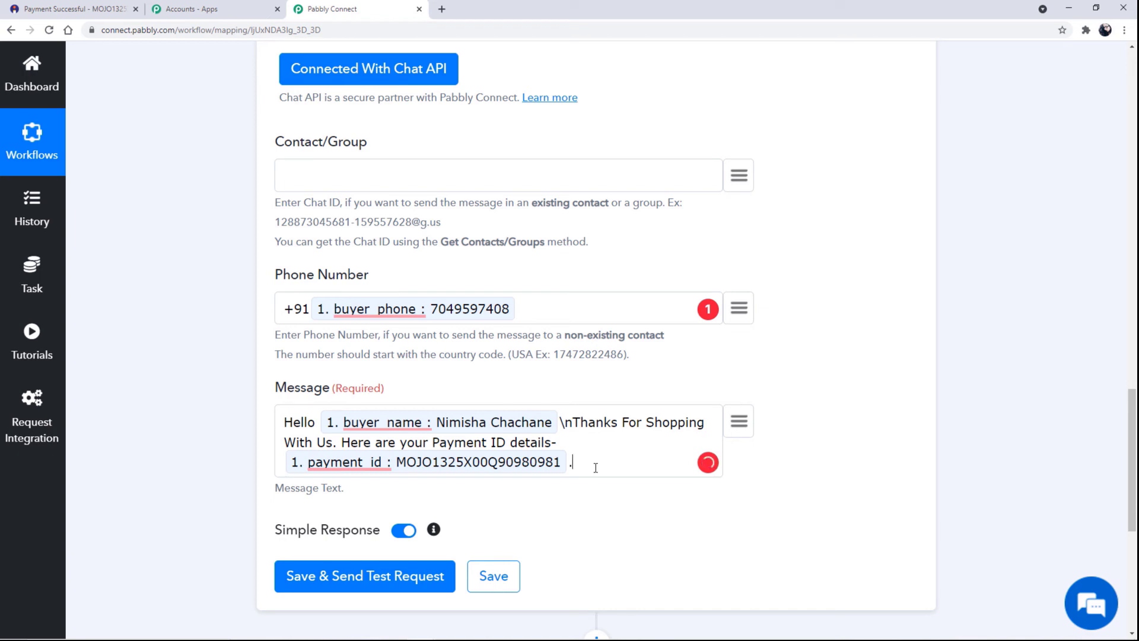
{"action": "type", "text": ". "}
{"action": "type", "text": "Yo"}
{"action": "type", "text": "ur "}
{"action": "type", "text": "produc"}
{"action": "type", "text": " will "}
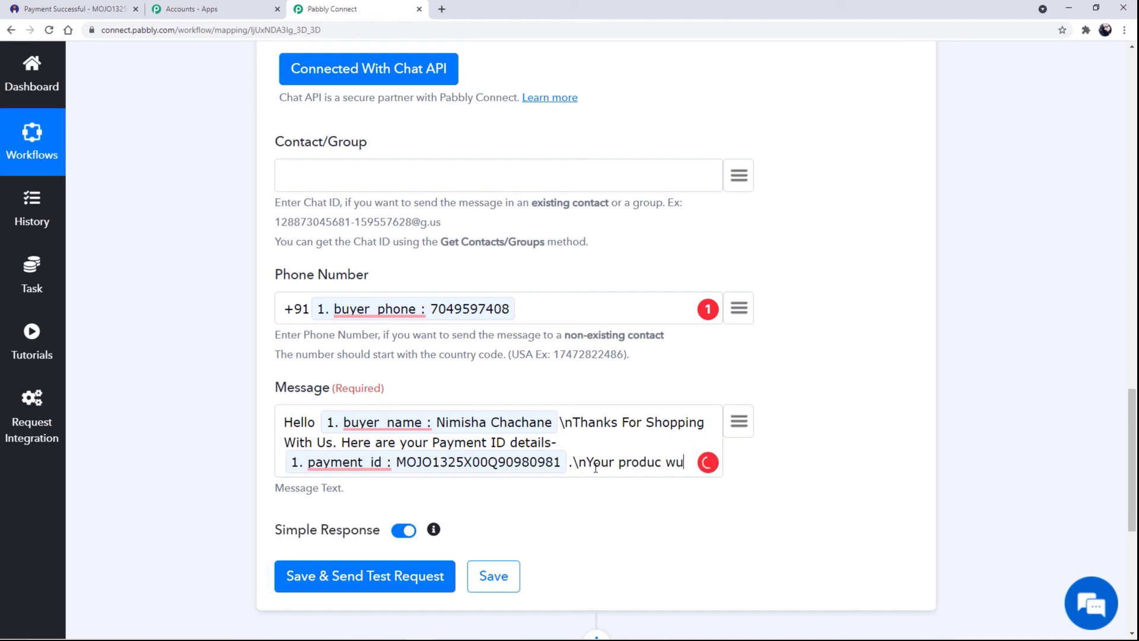
{"action": "type", "text": "be del"}
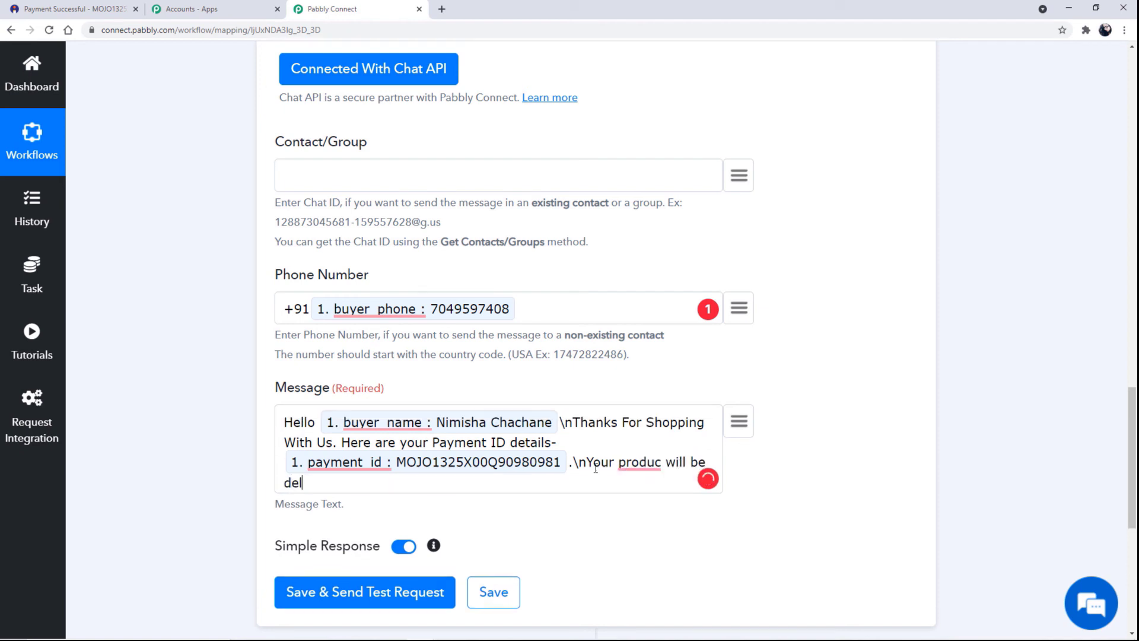
{"action": "type", "text": "iver soon. Keep shopp"}
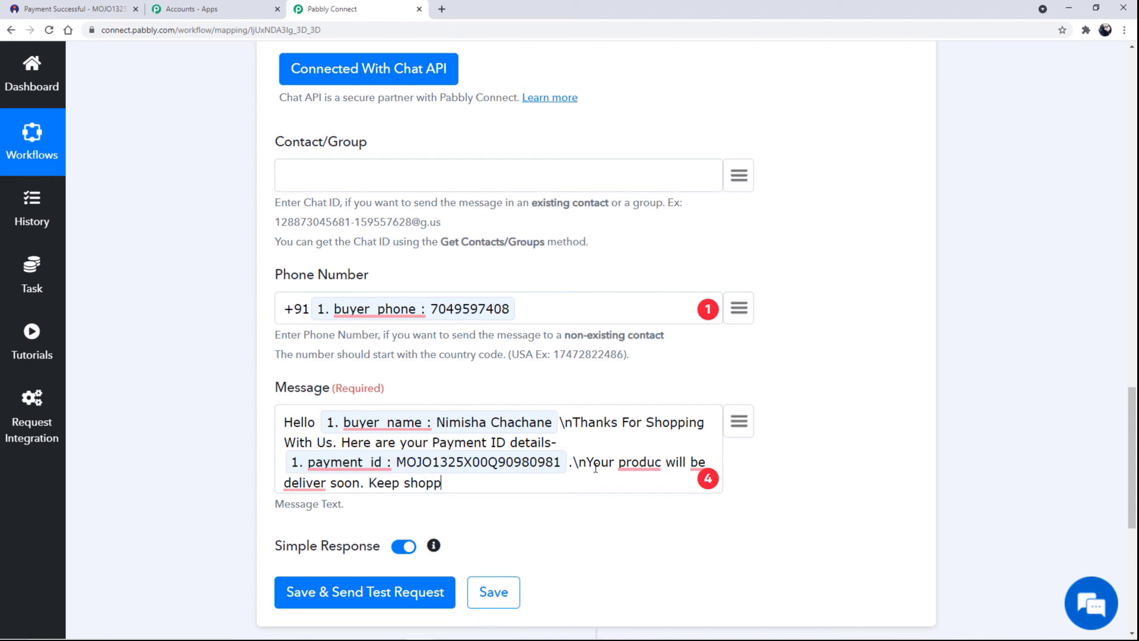
{"action": "type", "text": "ing with us,"}
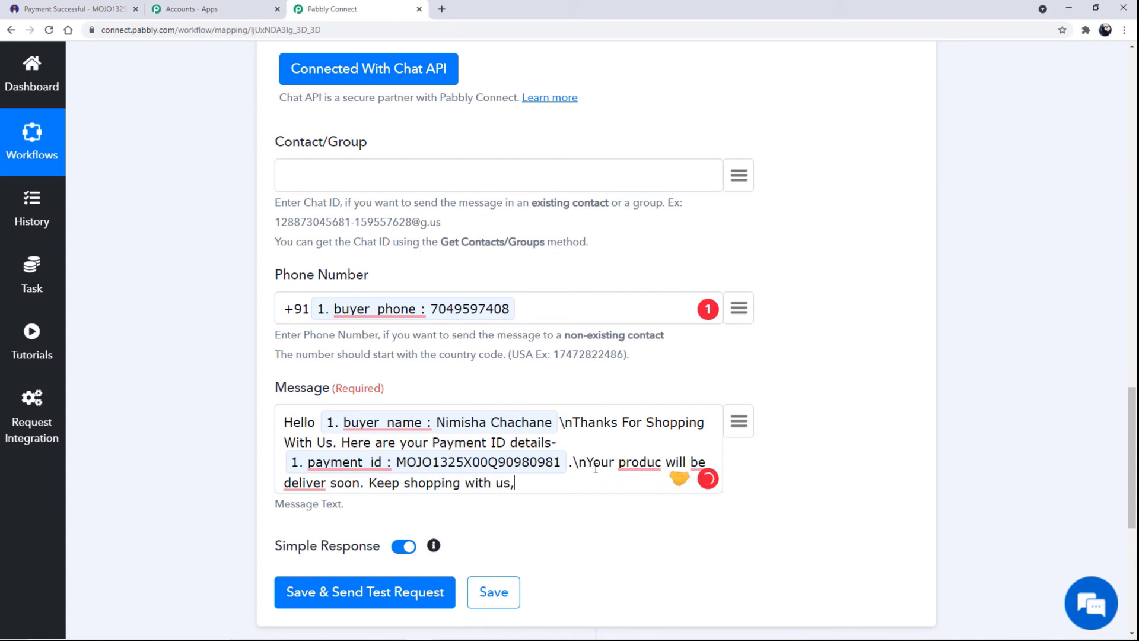
{"action": "key", "text": "BackSpace"}
{"action": "type", "text": "."}
{"action": "left_click", "coordinate": [663, 466]}
{"action": "type", "text": "t"}
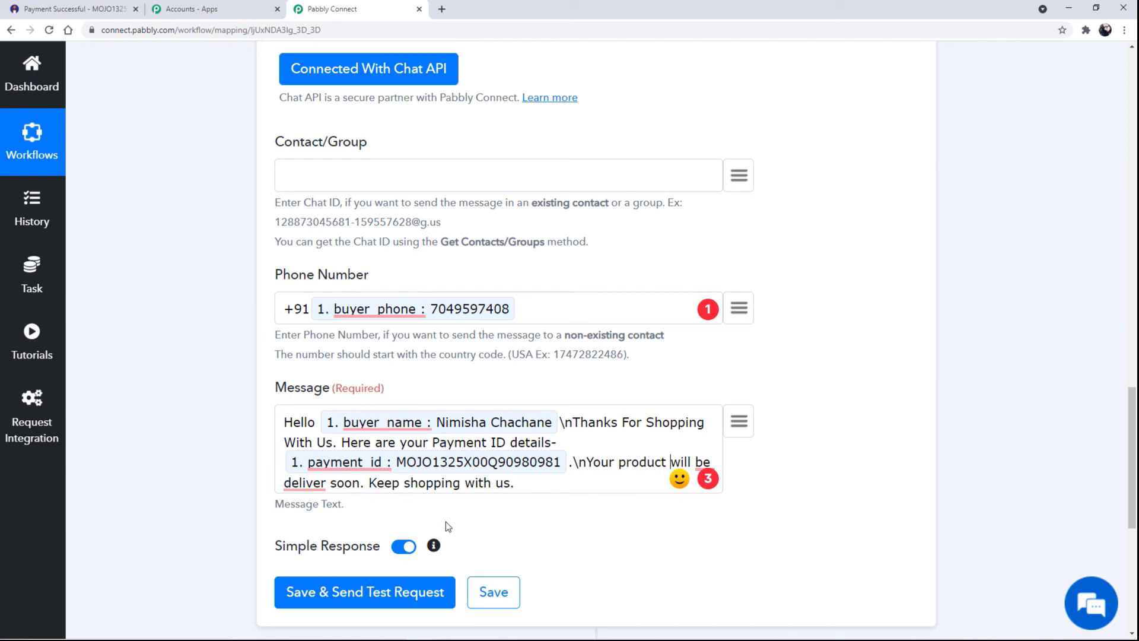
Save the Chat API step, send a test WhatsApp message, and confirm the response shows sent 1.
{"action": "left_click", "coordinate": [381, 603]}
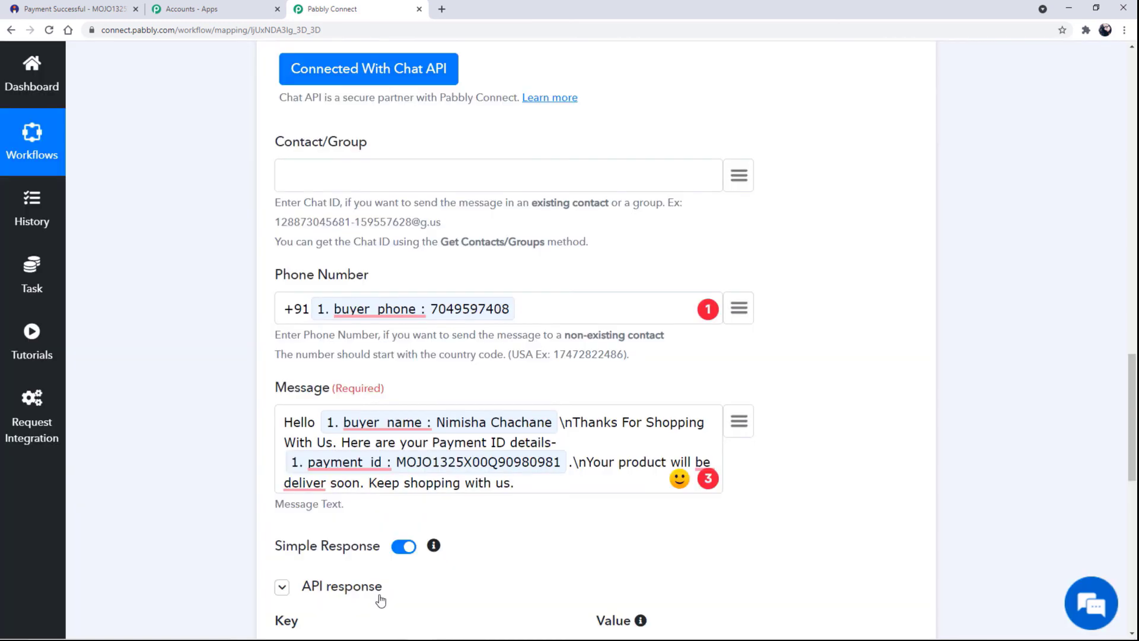
{"action": "scroll", "coordinate": [448, 528], "scroll_direction": "down", "scroll_amount": 1}
{"action": "scroll", "coordinate": [448, 528], "scroll_direction": "down", "scroll_amount": 3}
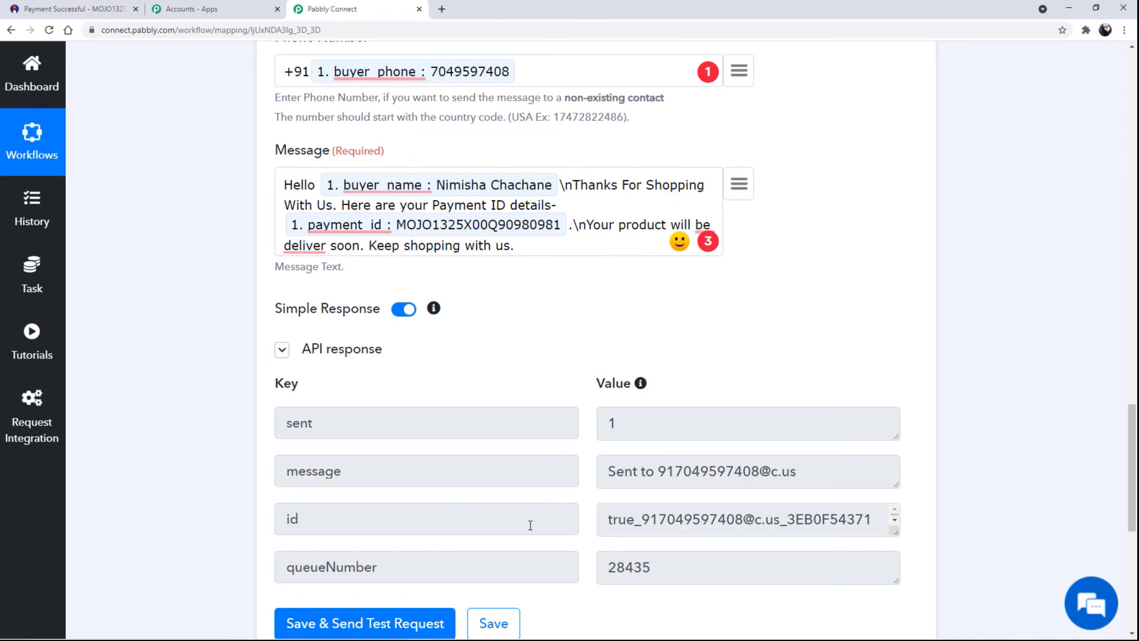
{"action": "scroll", "coordinate": [531, 525], "scroll_direction": "down", "scroll_amount": 2}
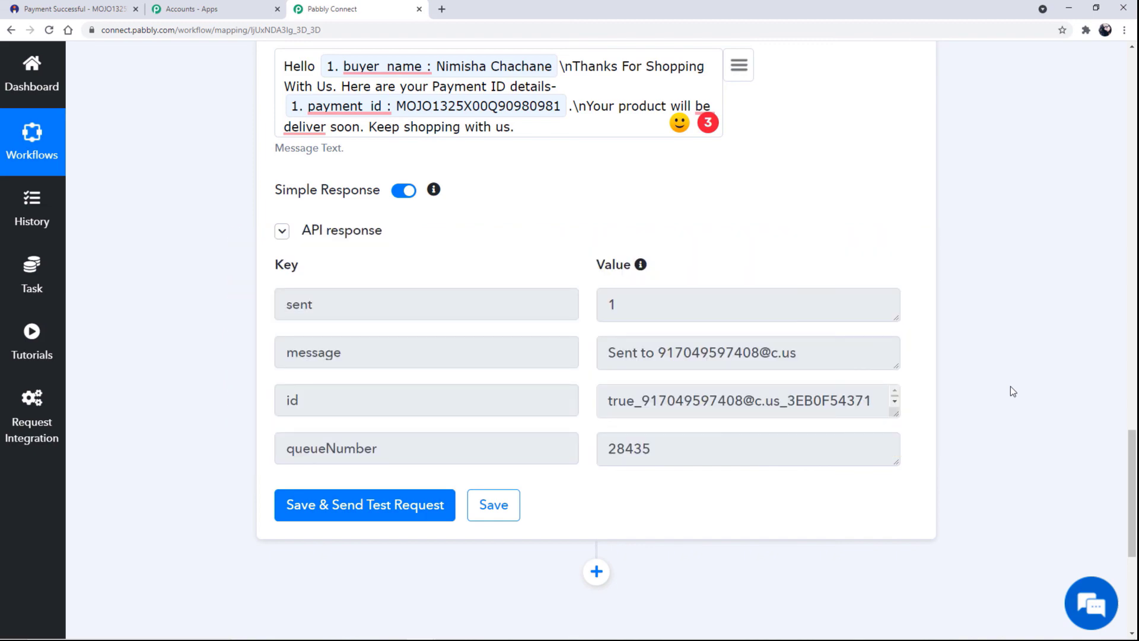
Collapse the steps to show the Instamojo trigger and Chat API action overview.
{"action": "scroll", "coordinate": [544, 421], "scroll_direction": "up", "scroll_amount": 10}
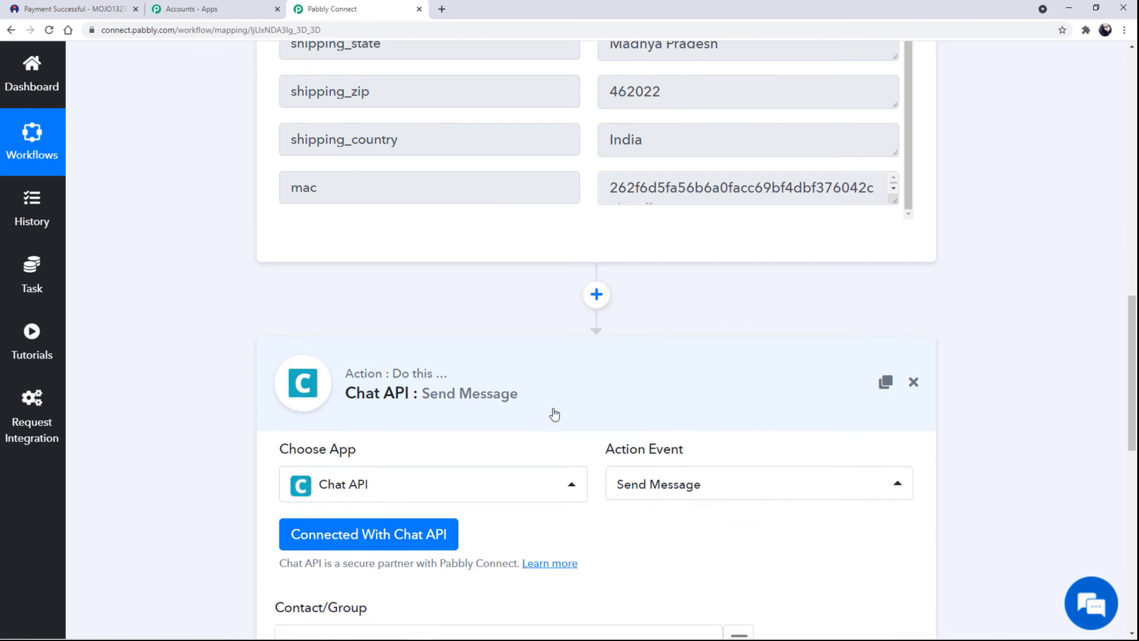
{"action": "scroll", "coordinate": [554, 413], "scroll_direction": "up", "scroll_amount": 10}
{"action": "left_click", "coordinate": [559, 315]}
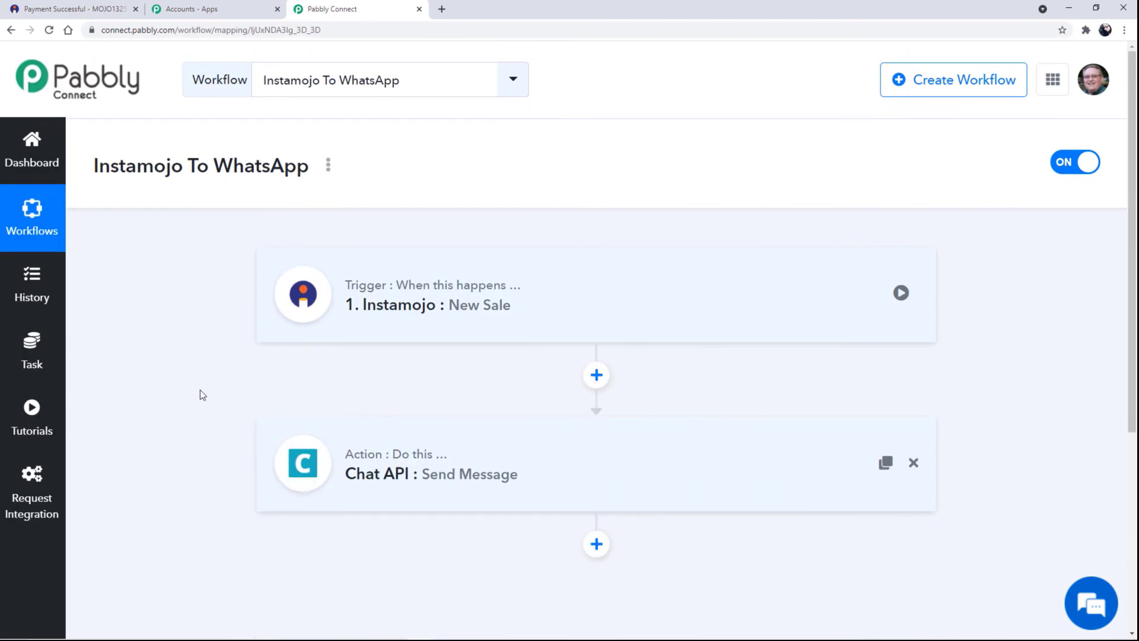